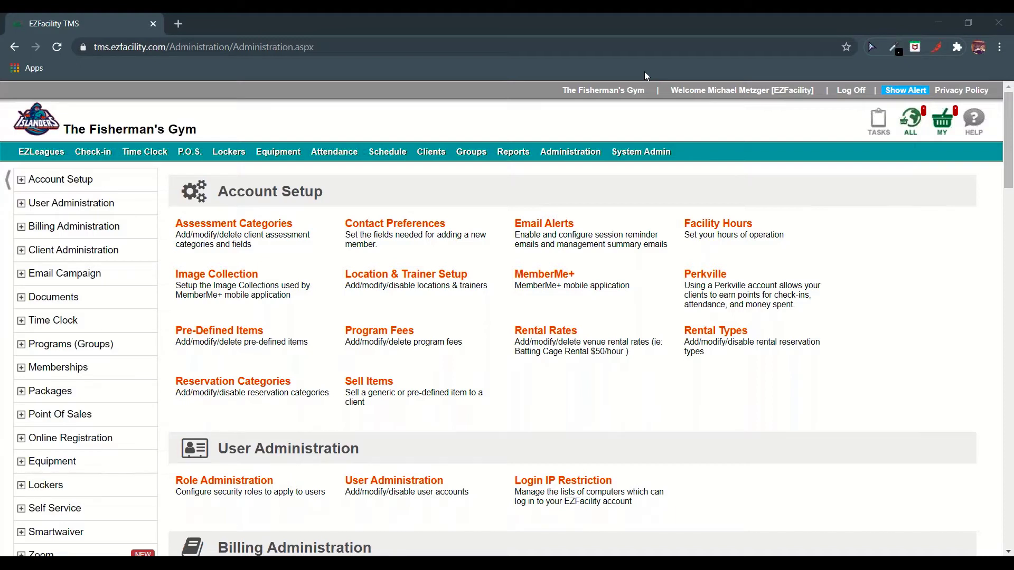
- View the schedule, then open The Fisherman's Gym in Location & Trainer Setup at its trainers list
click(401, 152)
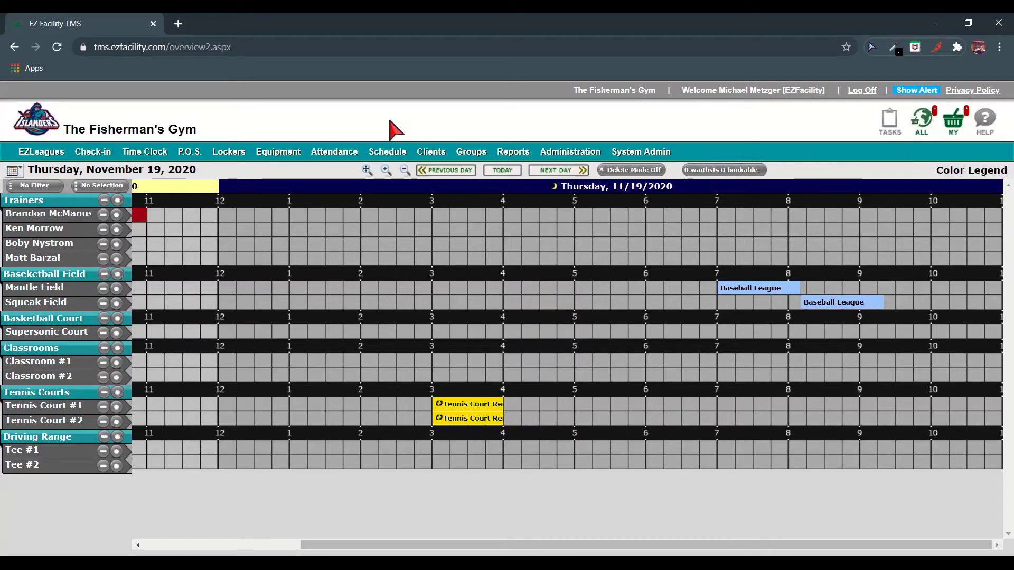
click(562, 158)
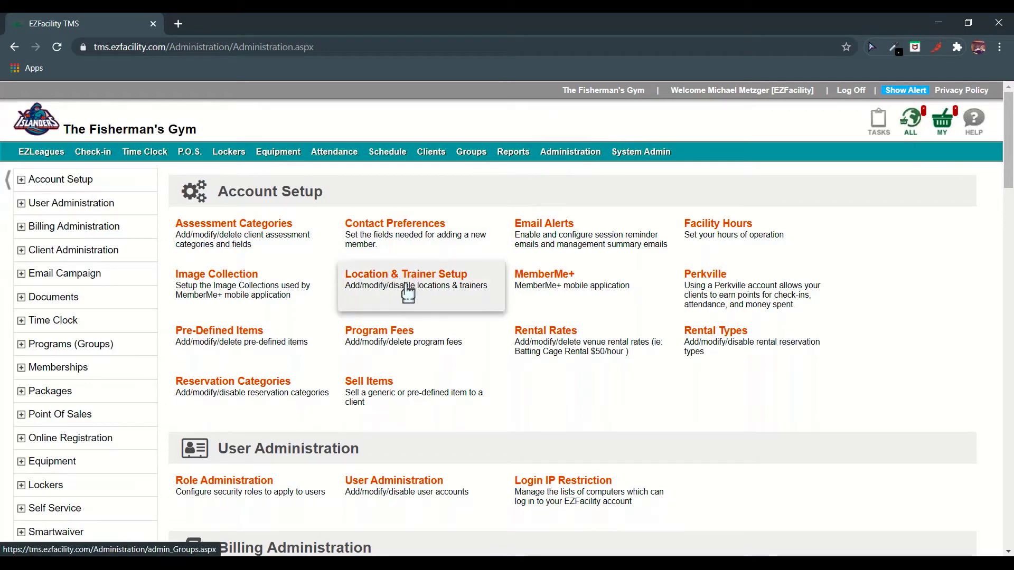
click(386, 286)
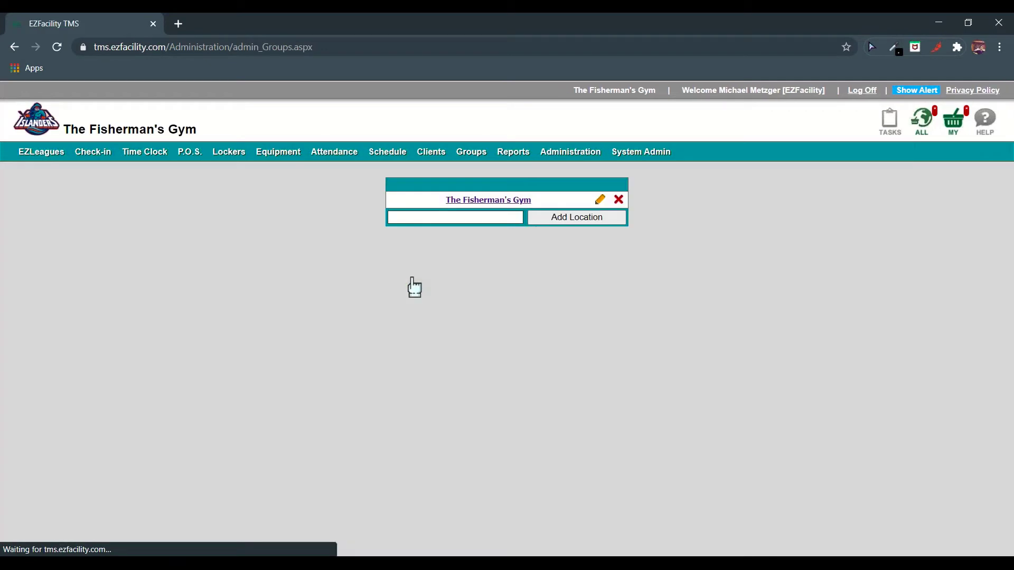
click(467, 200)
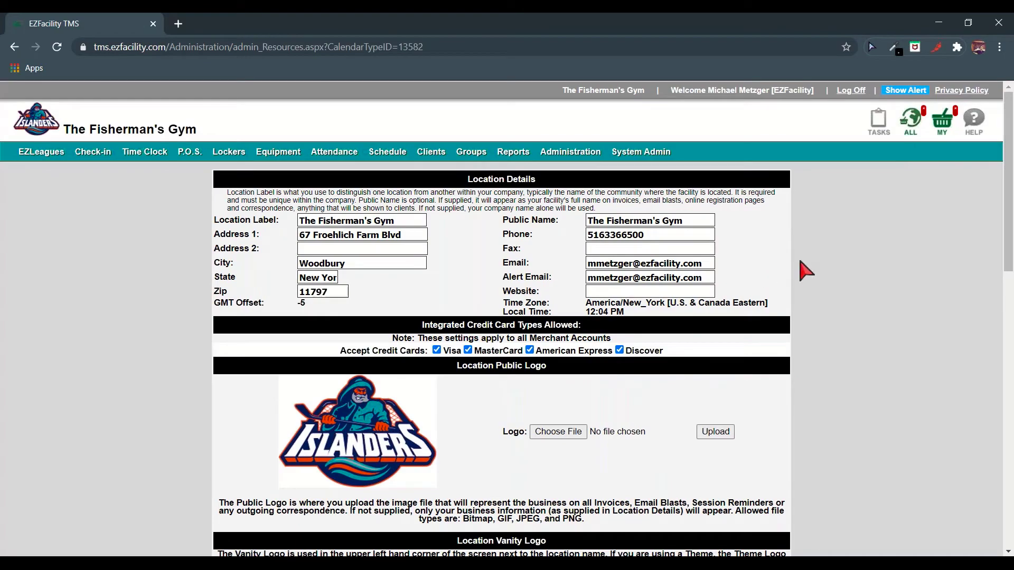
scroll(807, 271, down, 10)
scroll(806, 270, down, 3)
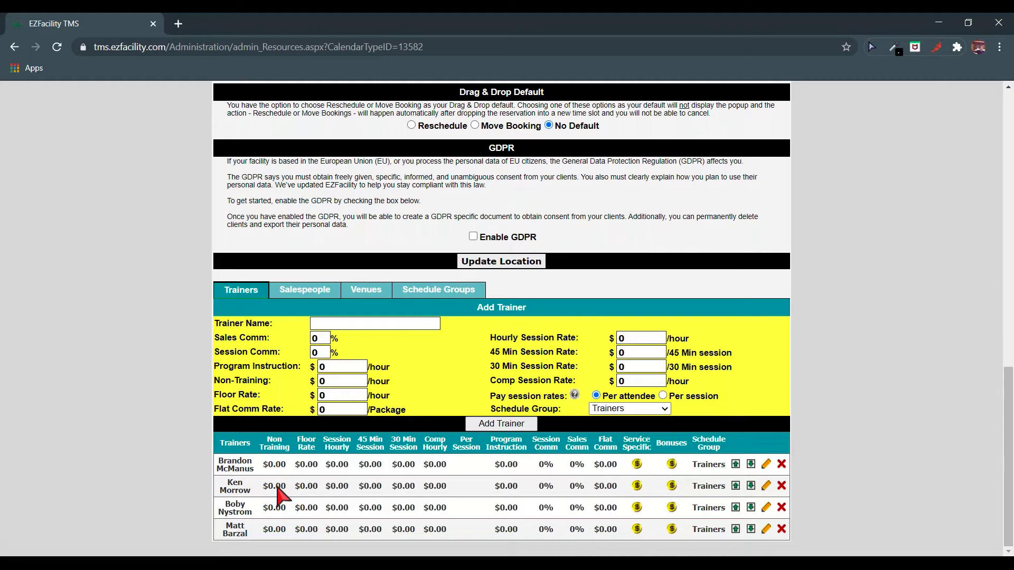
- Set the first listed trainer's hourly session rate to $20 and save the trainer's row
triple_click(235, 466)
click(765, 464)
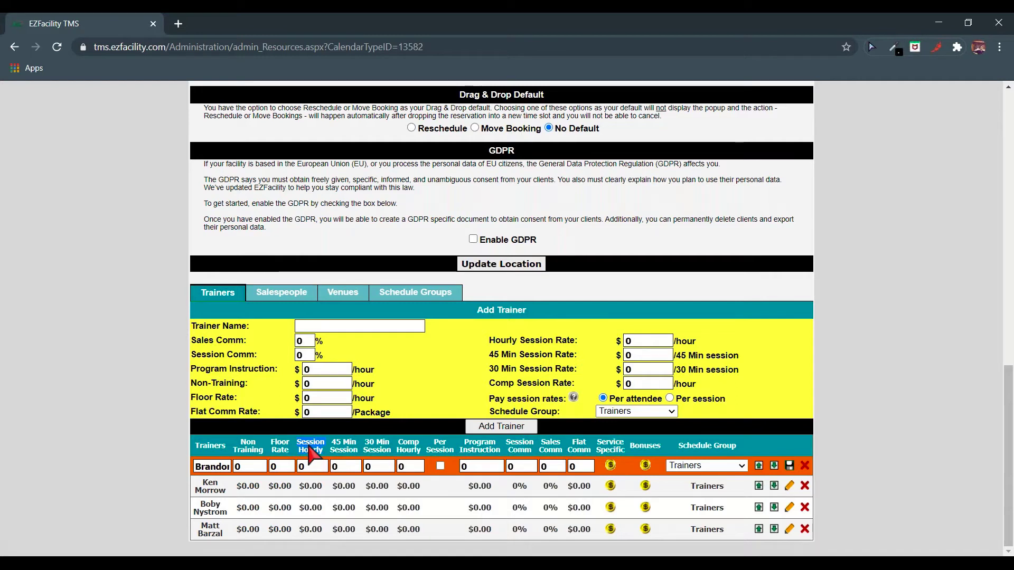
double_click(313, 468)
text(20)
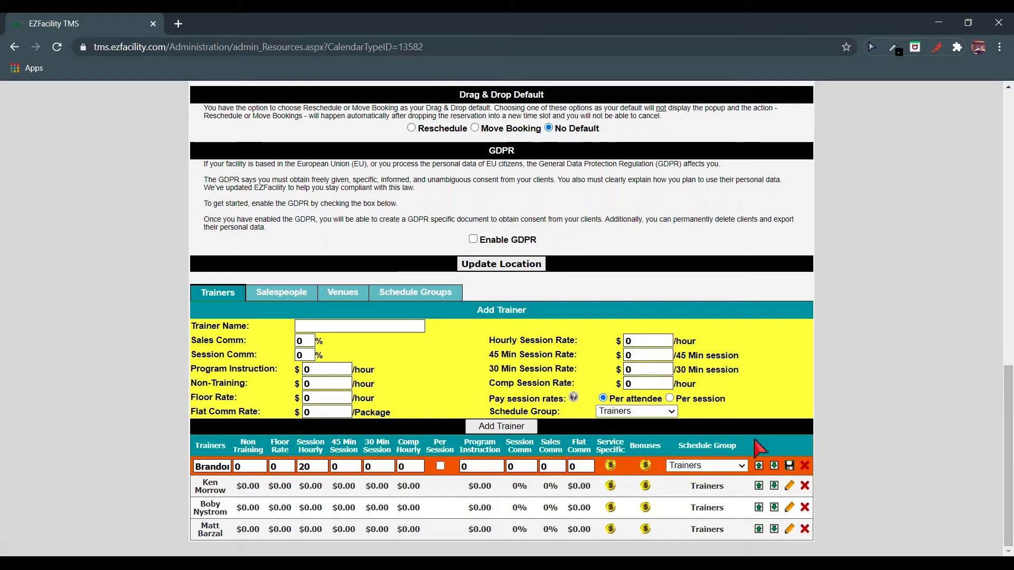
click(790, 465)
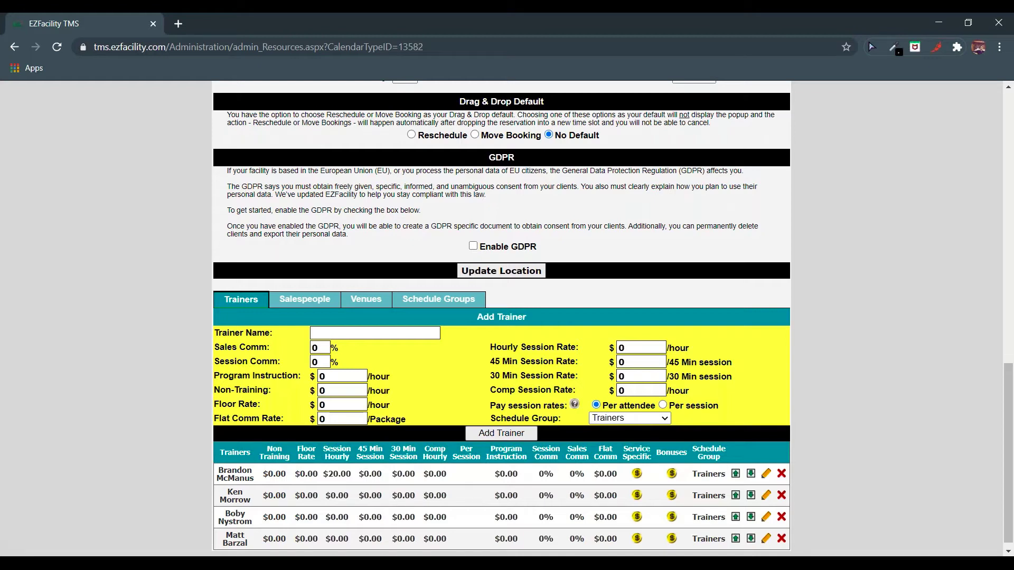
- Open the first trainer's service-specific package pay rates and review the available reservation types and the existing 60-minute rates
click(637, 473)
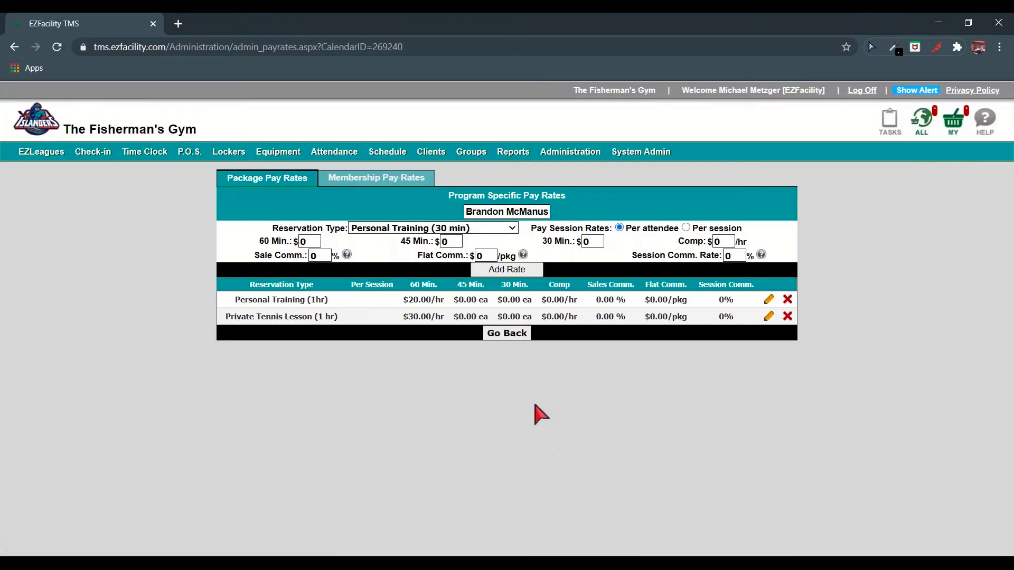
triple_click(503, 212)
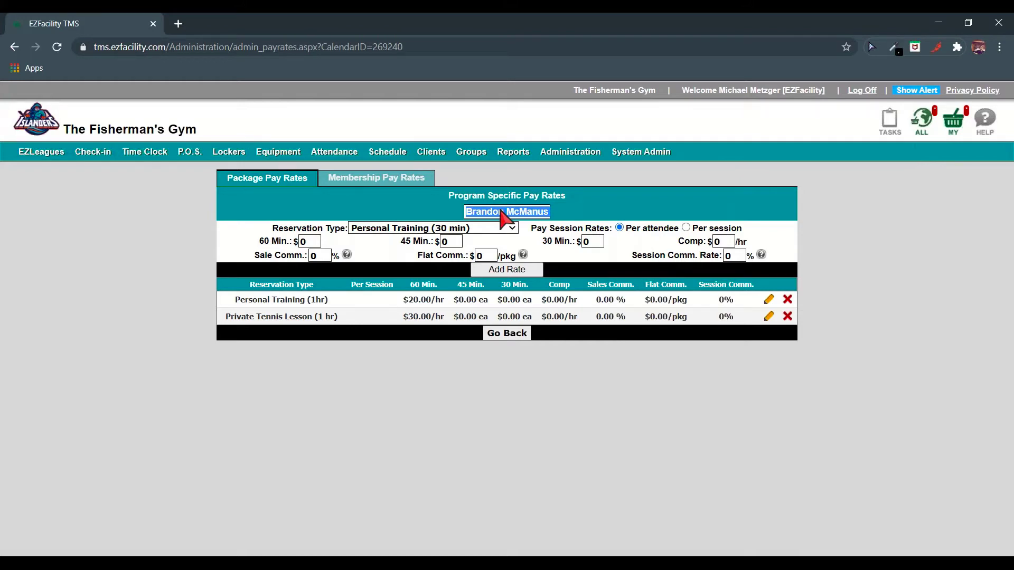
click(497, 228)
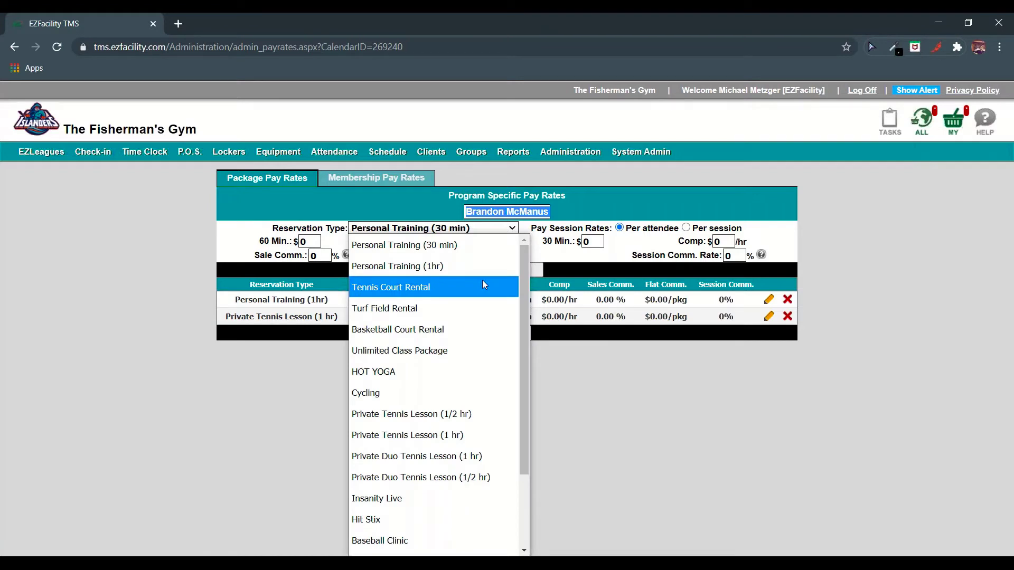
click(615, 377)
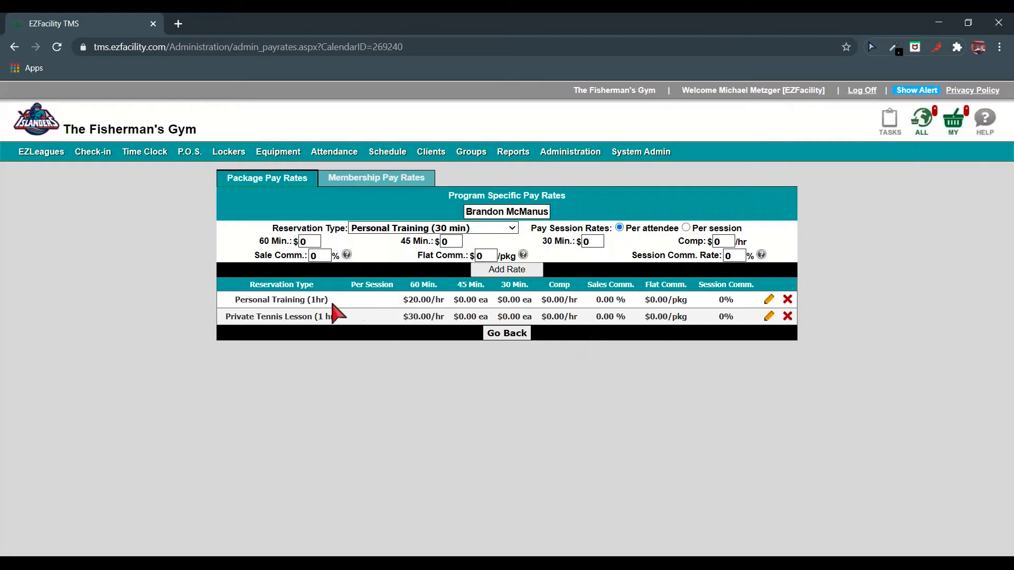
triple_click(276, 299)
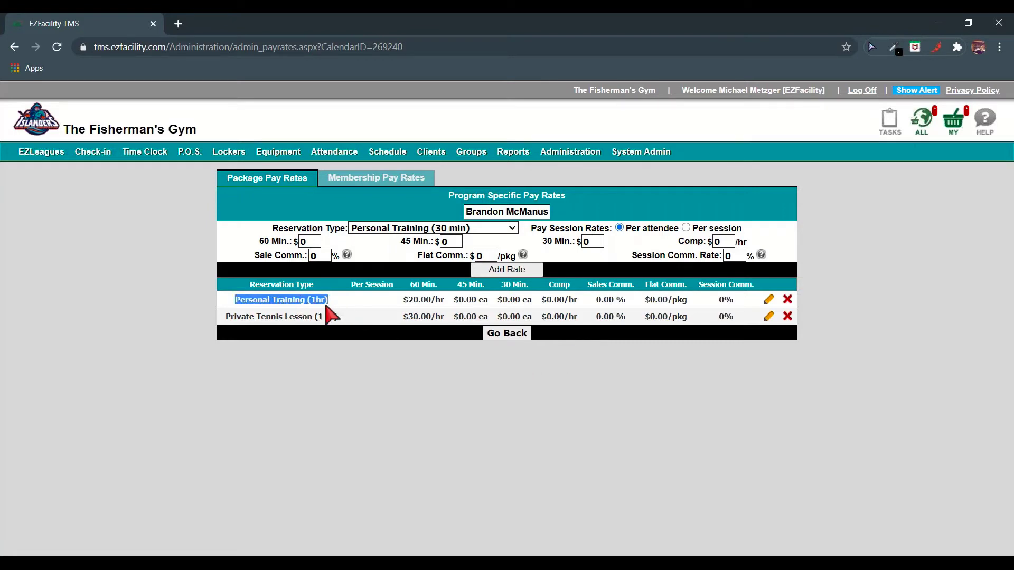
triple_click(421, 284)
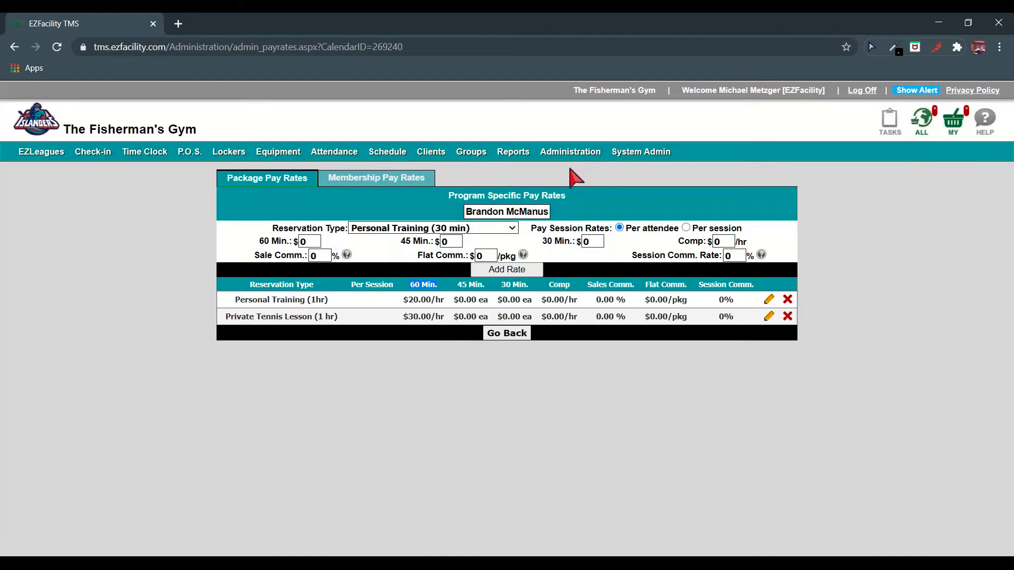
- Add a package pay rate for Personal Training (30 min) at $10 per 30-minute session
click(506, 229)
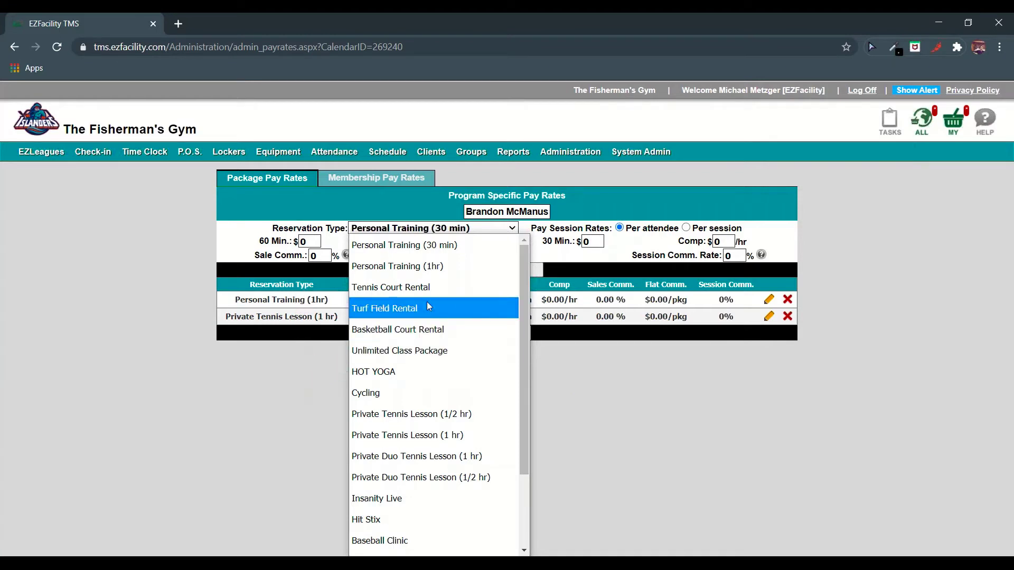
click(438, 246)
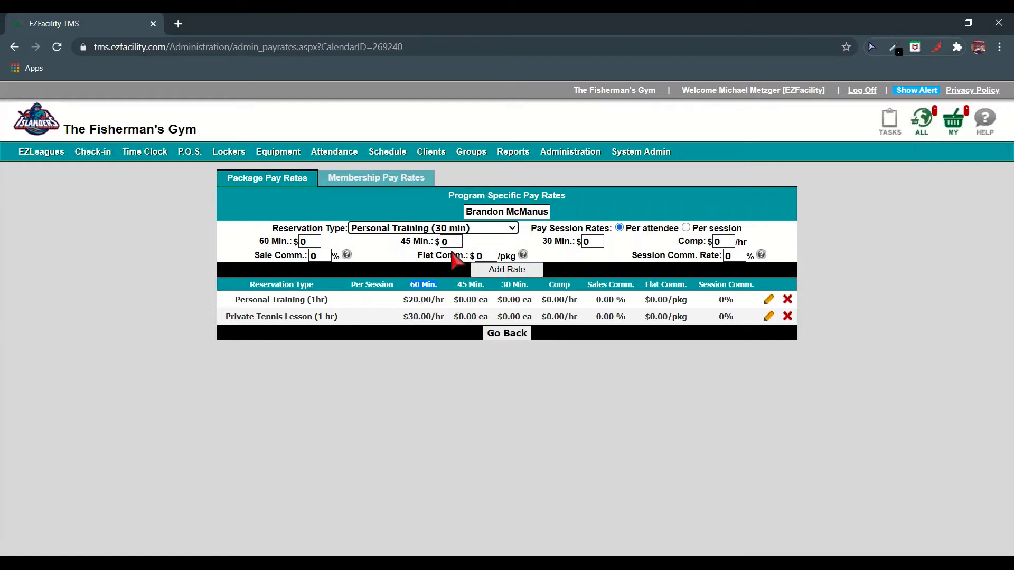
click(591, 243)
key(BackSpace)
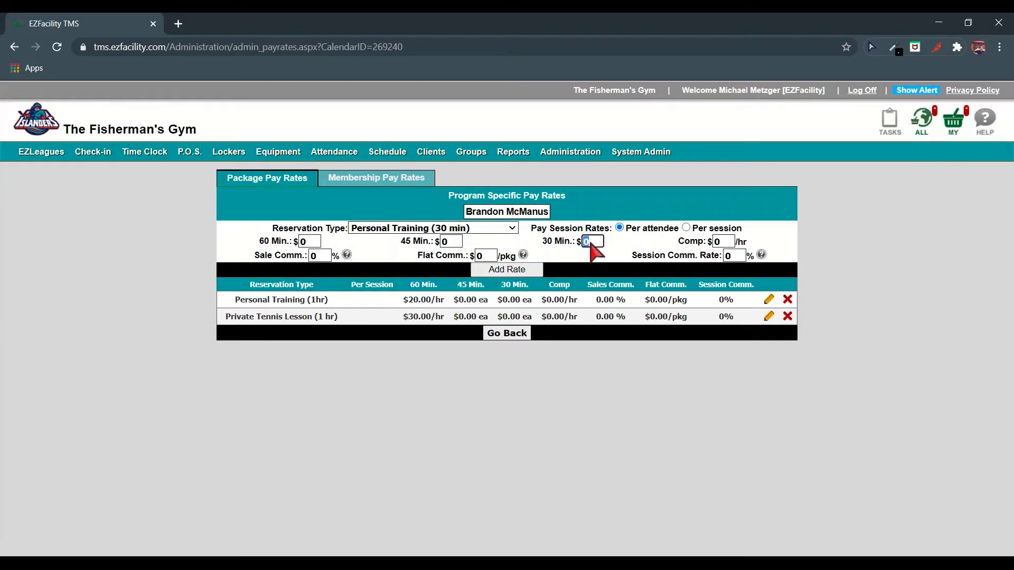
text(10)
triple_click(645, 258)
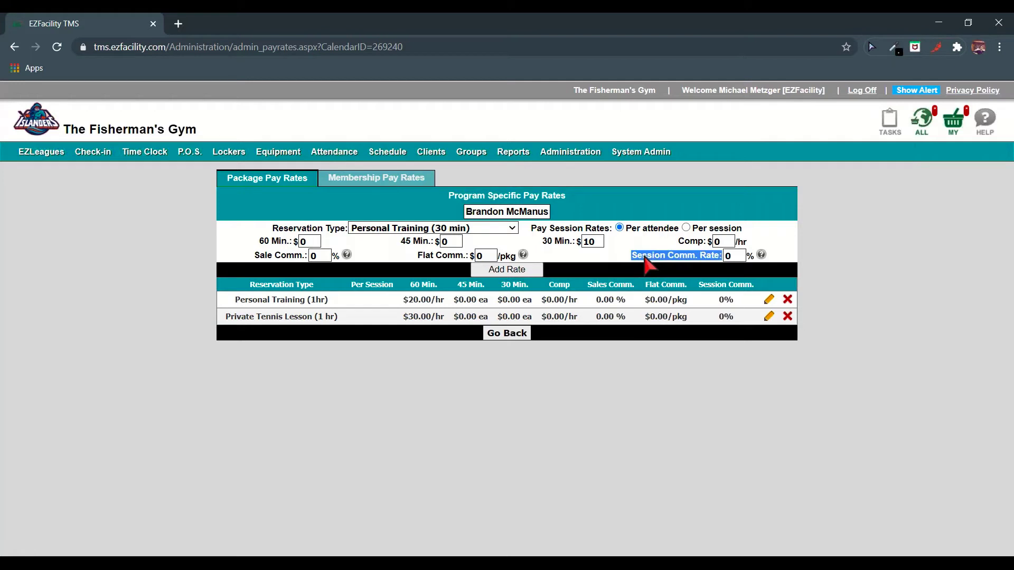
double_click(739, 257)
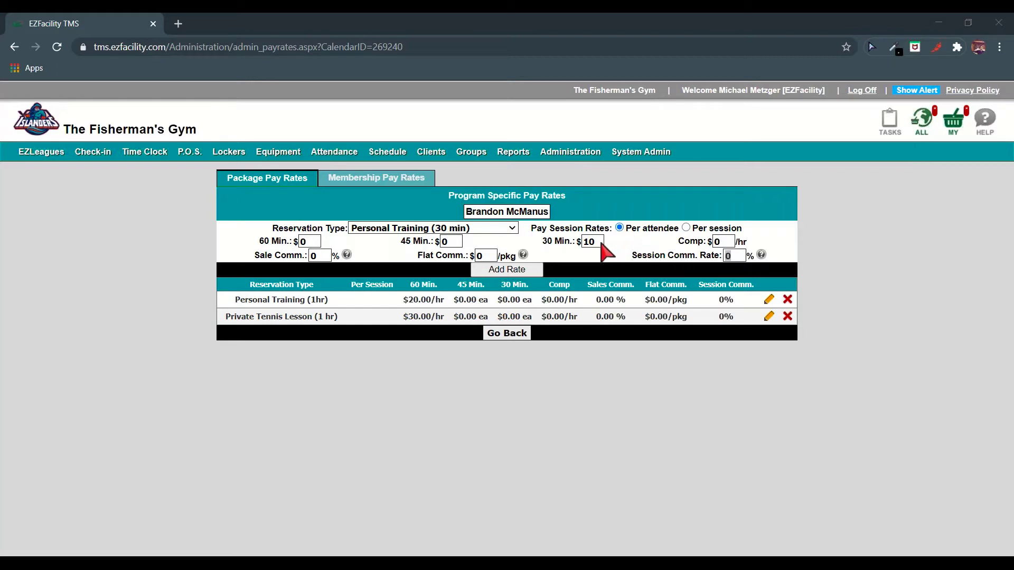
click(520, 270)
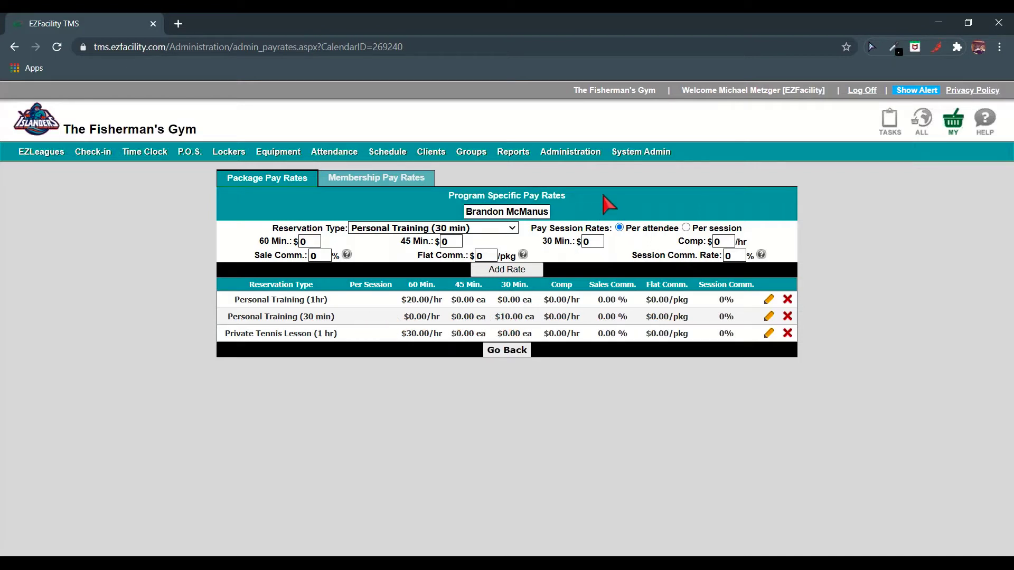
- Return to The Fisherman's Gym trainers list through Location & Trainer Setup and reopen the first trainer's service-specific pay rates
click(516, 351)
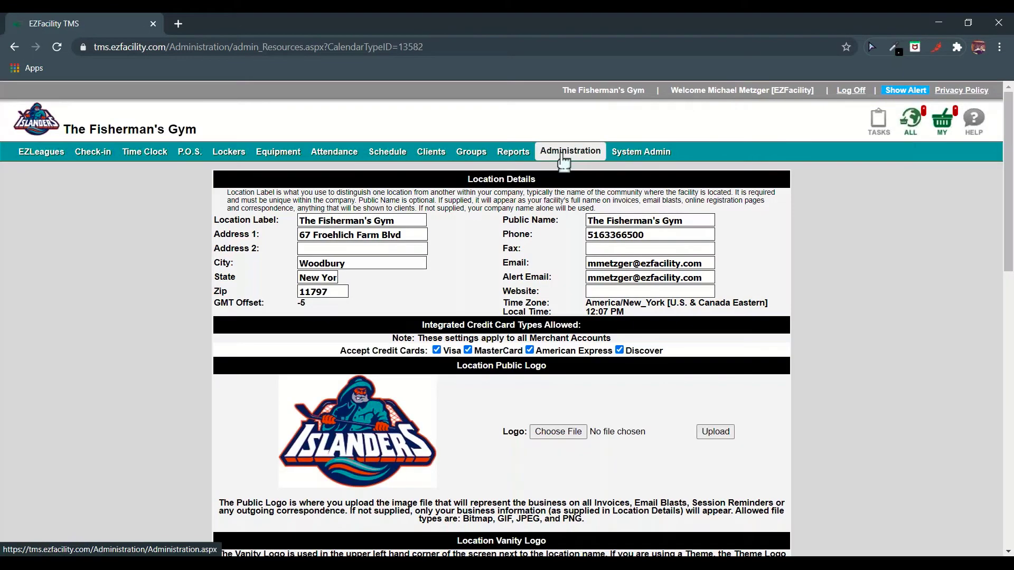
click(568, 152)
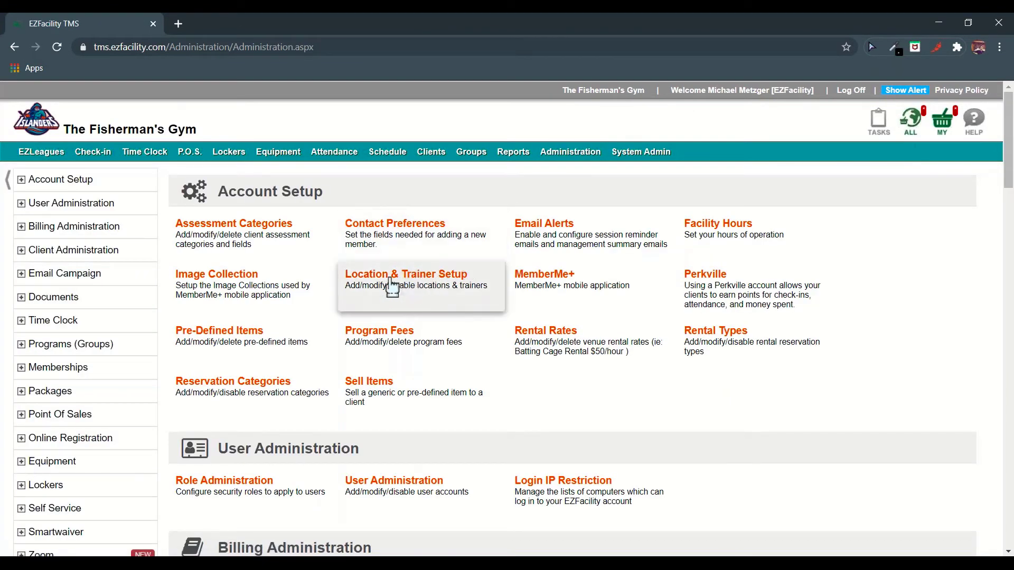
click(407, 282)
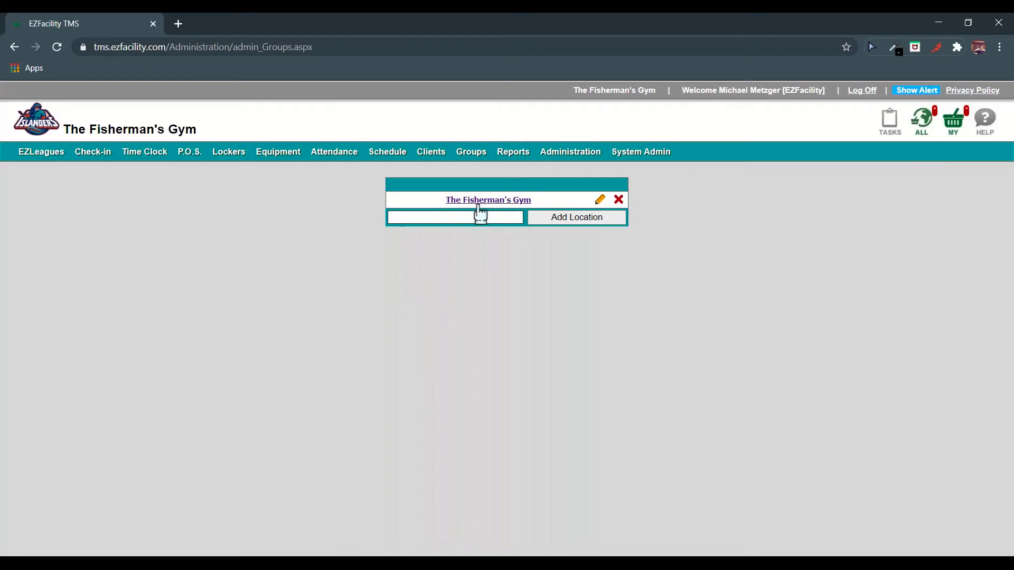
click(480, 205)
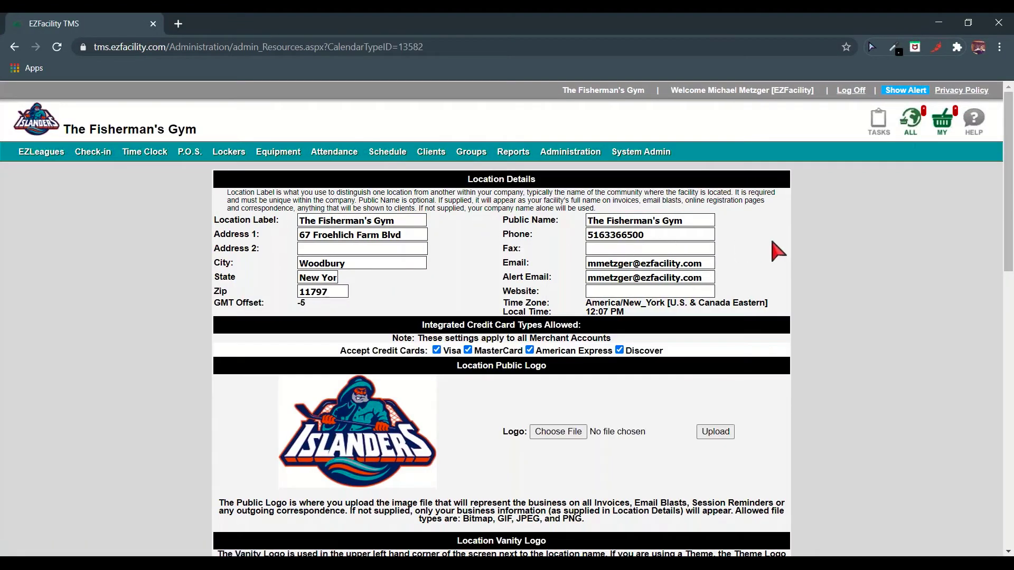
scroll(808, 252, down, 15)
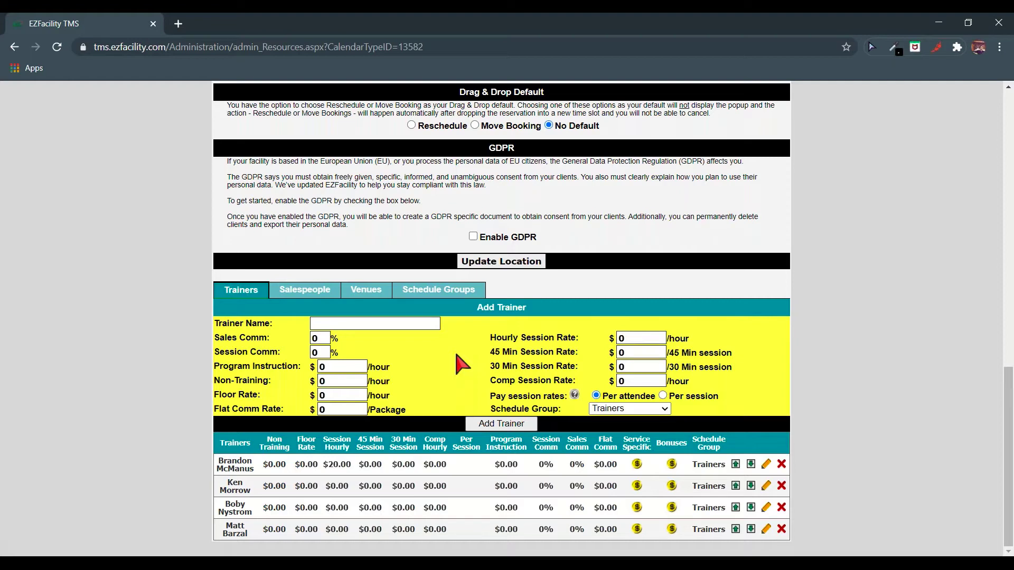
click(638, 465)
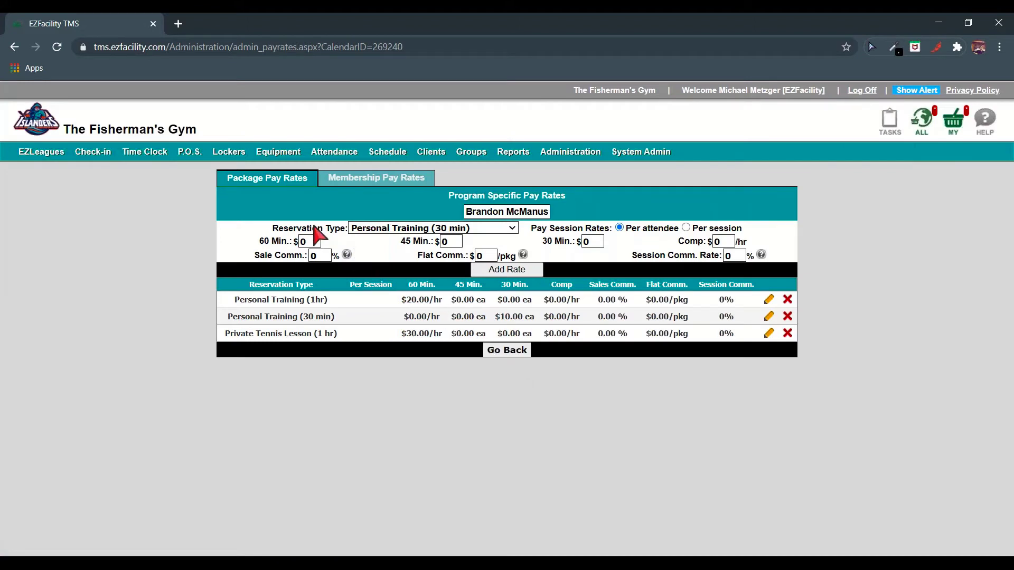
- Set the sale commission in the new package rate form to 20%
triple_click(284, 260)
triple_click(444, 256)
click(319, 256)
key(BackSpace)
text(20)
- Examine the trainer's membership pay rate options, including the membership types and the First Contract Only setting
click(364, 180)
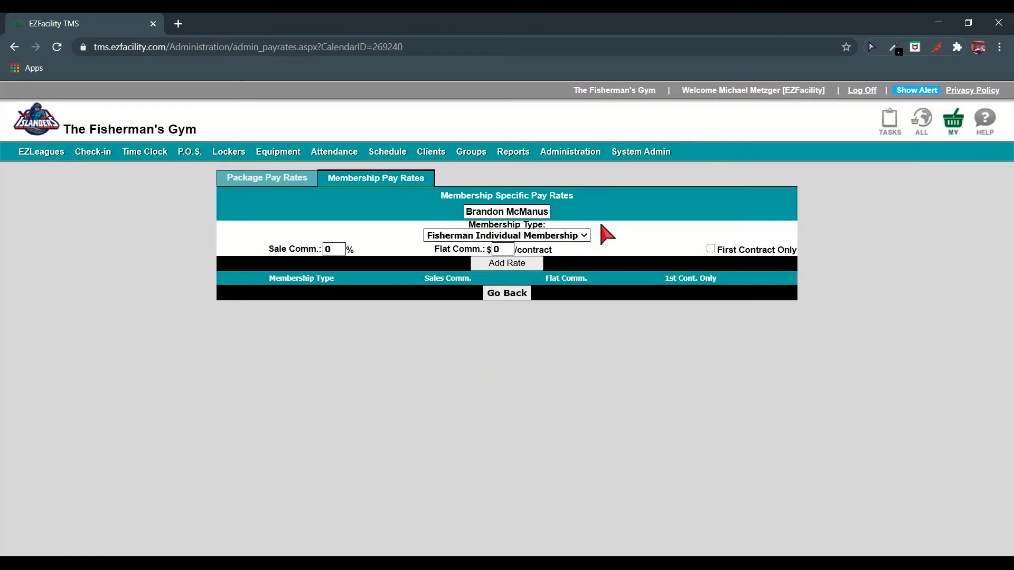
click(584, 237)
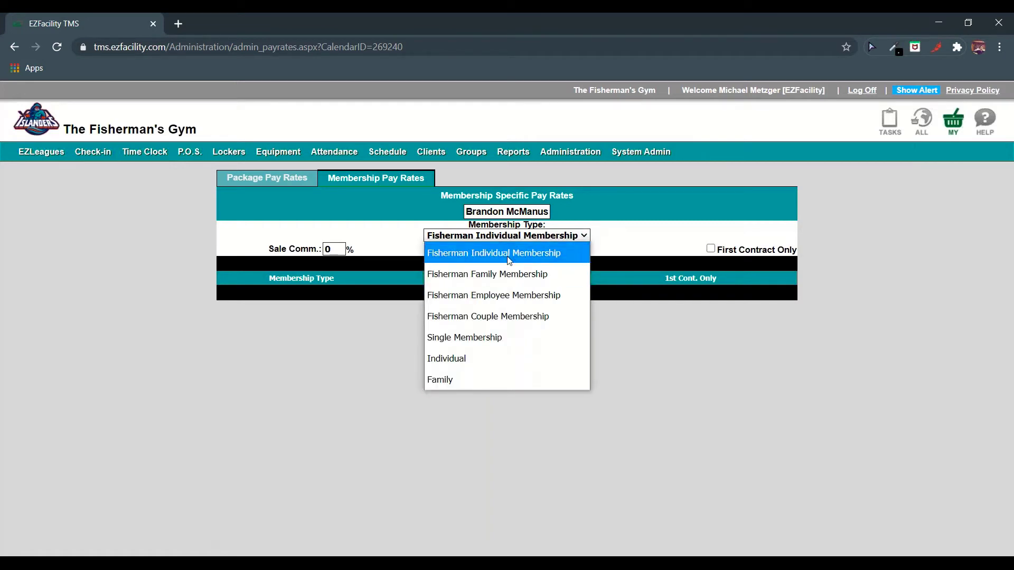
click(666, 214)
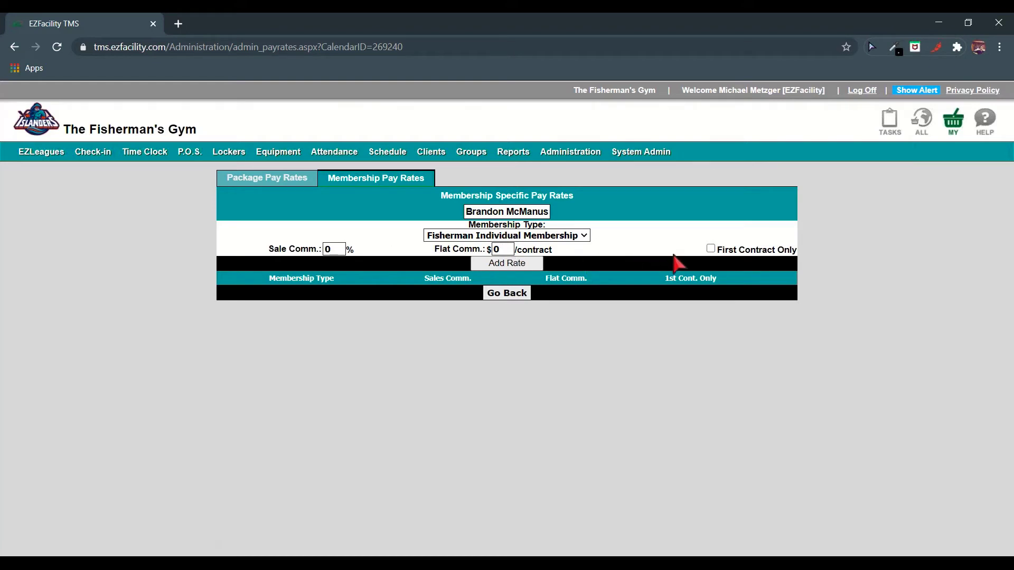
click(709, 249)
click(710, 248)
- Open the schedule for Thursday, November 19, 2020 and check the first trainer's 10:00 AM booking
click(567, 156)
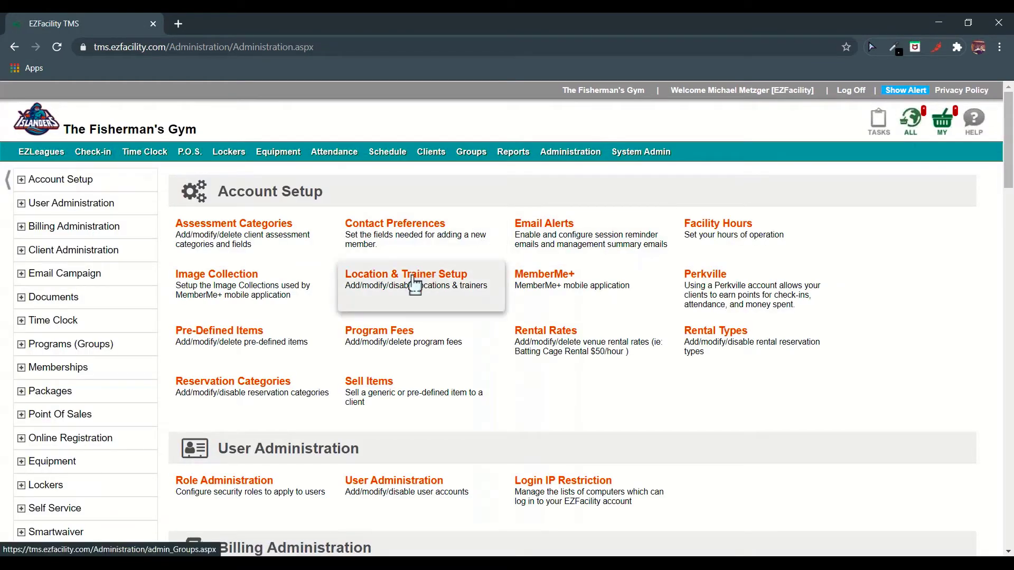
click(375, 157)
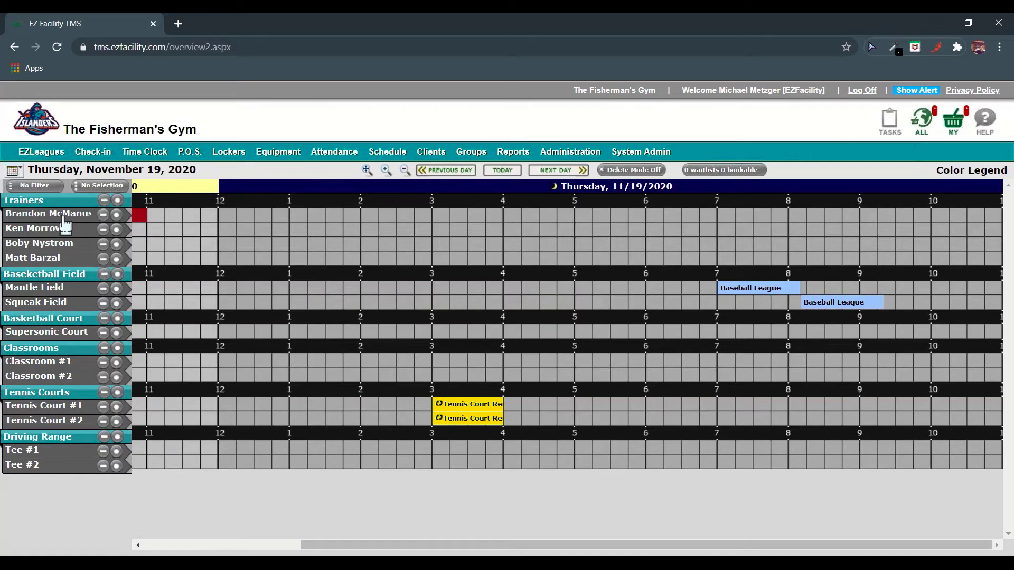
drag(426, 544, 227, 544)
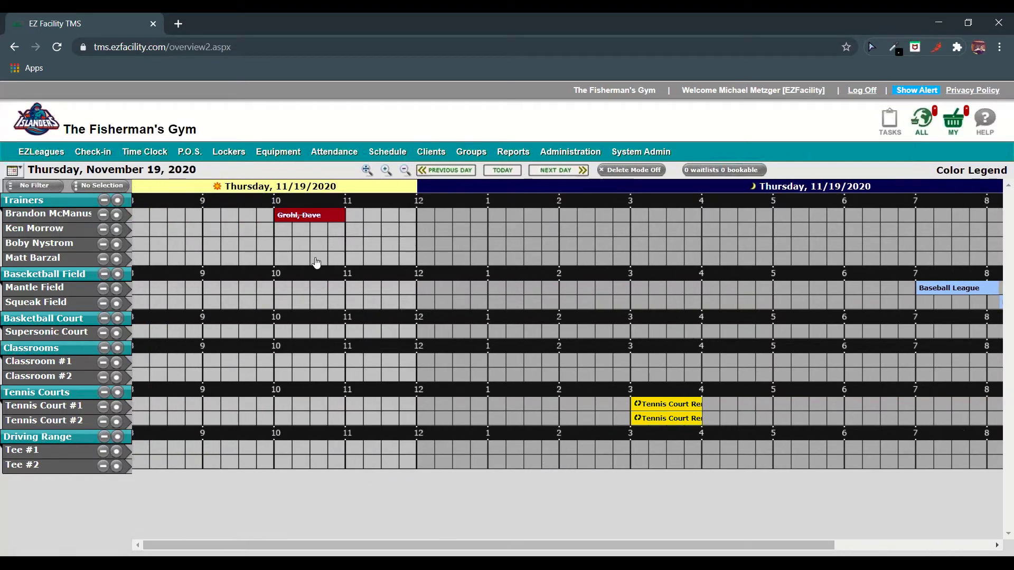
mouse_move(310, 226)
- Create a Personal Training (1hr) reservation for the first trainer from 11:00 AM to 12:00 PM and save it to add clients
click(352, 221)
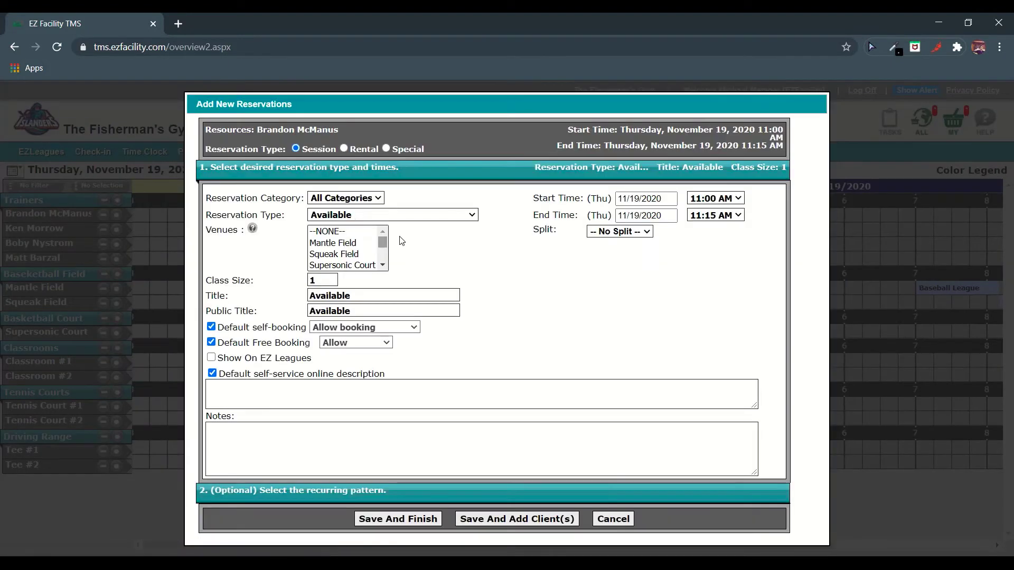
click(364, 215)
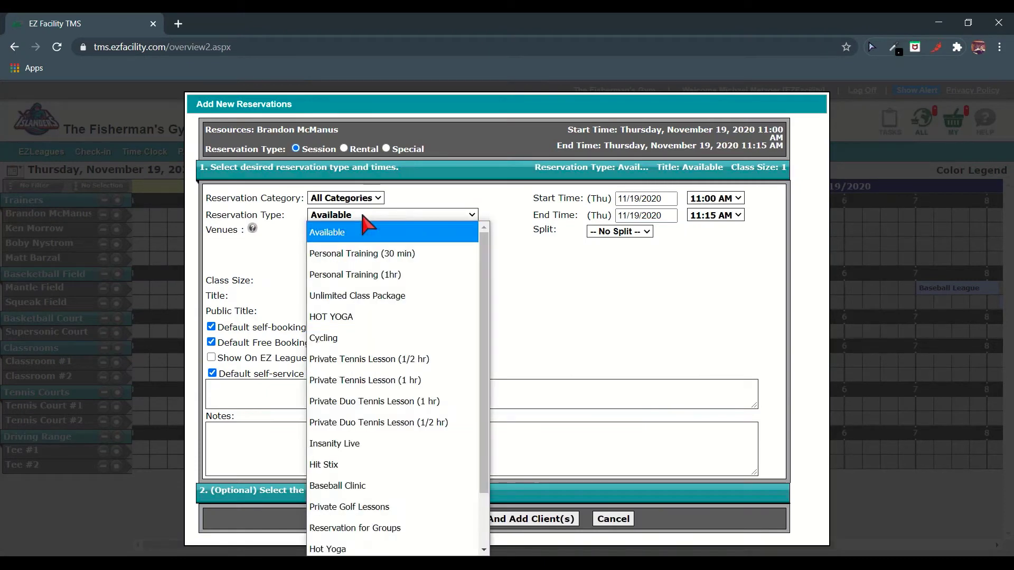
click(374, 277)
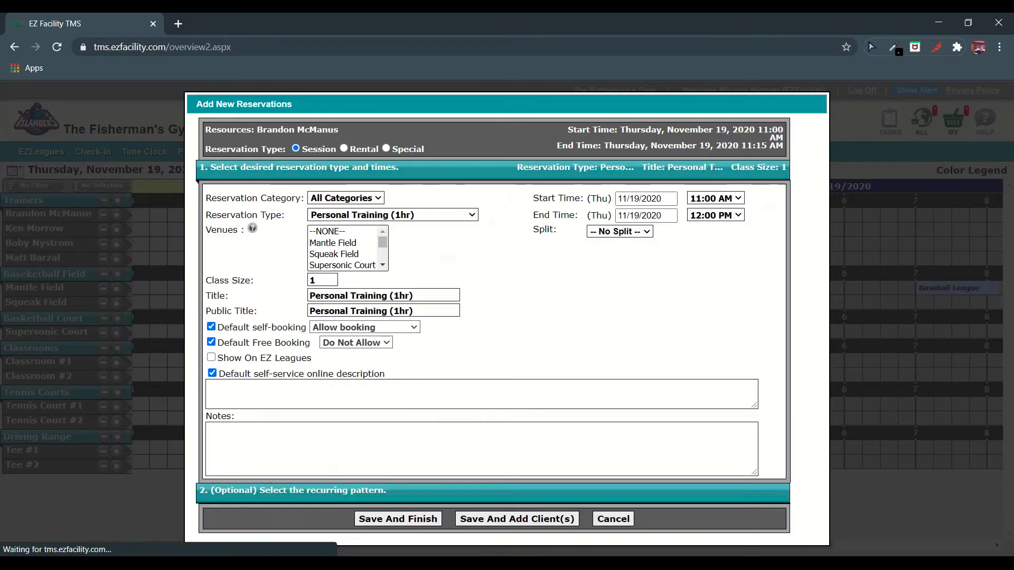
click(616, 148)
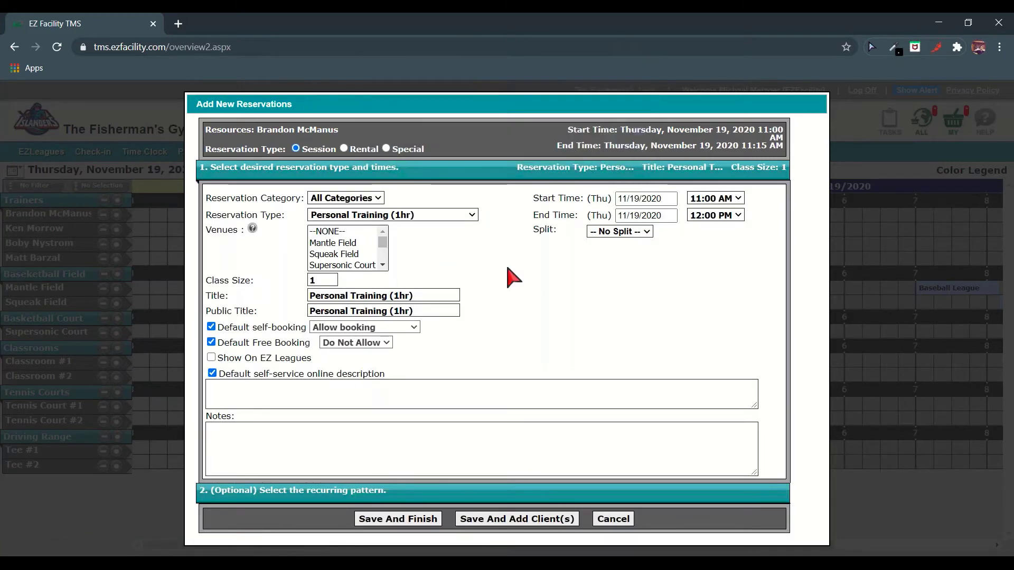
click(496, 518)
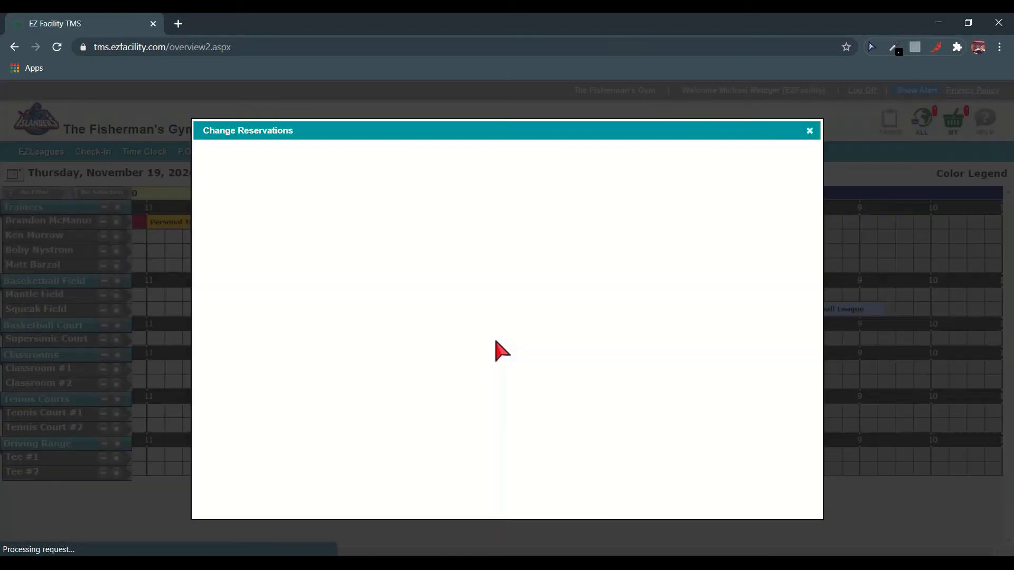
- Search for the client by first name and select the matching client for the reservation
click(520, 224)
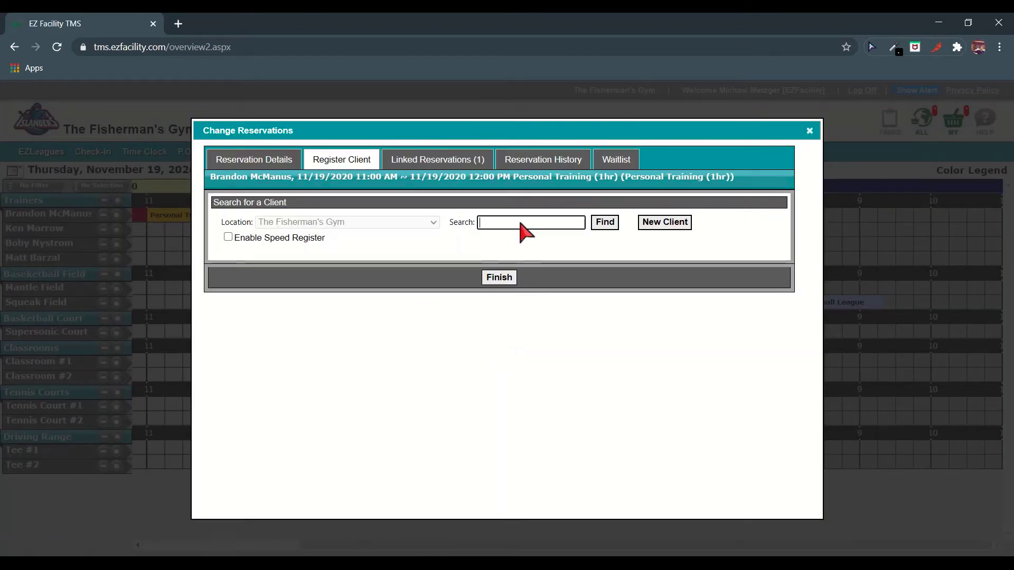
text(Mike)
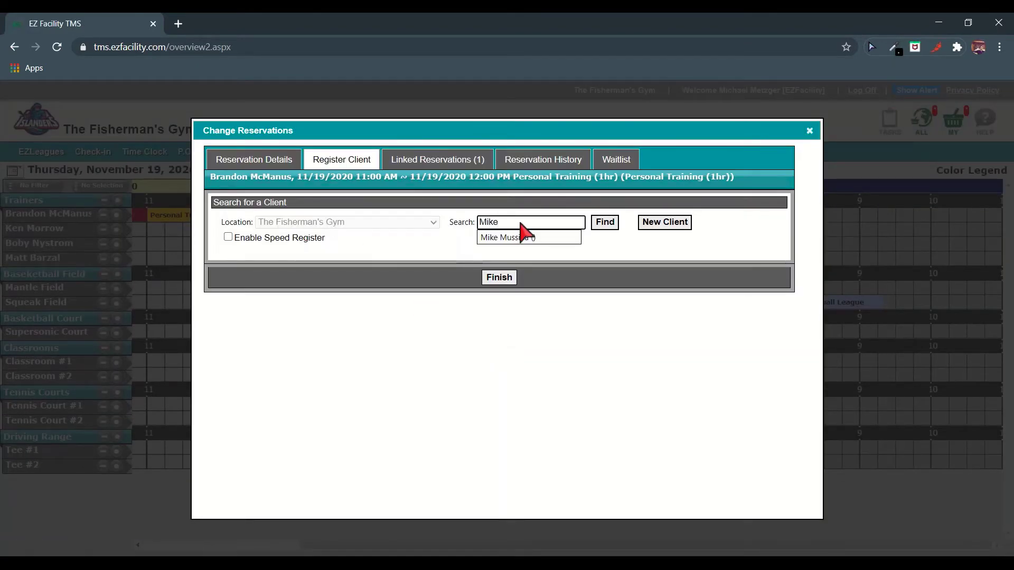
click(547, 238)
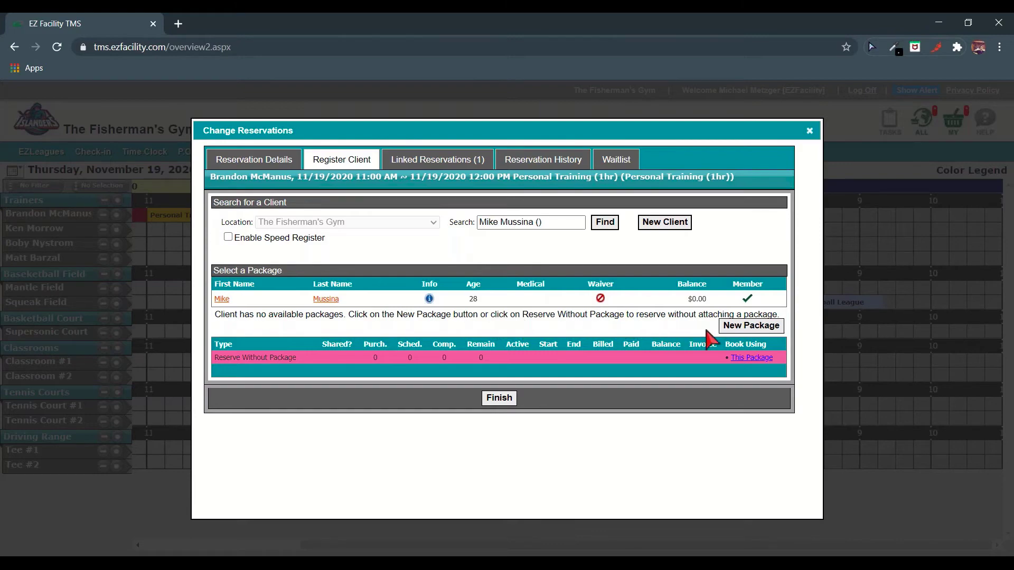
- Start a new package sale for the client with the 20 Pack for 1 Hour Training, and sign and save the liability waiver
click(746, 331)
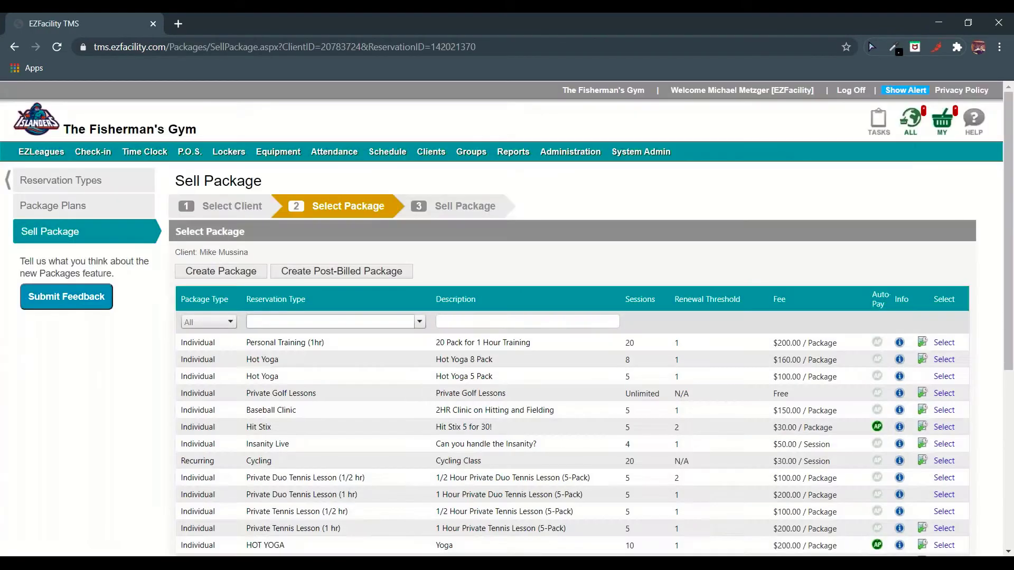
scroll(504, 244, down, 1)
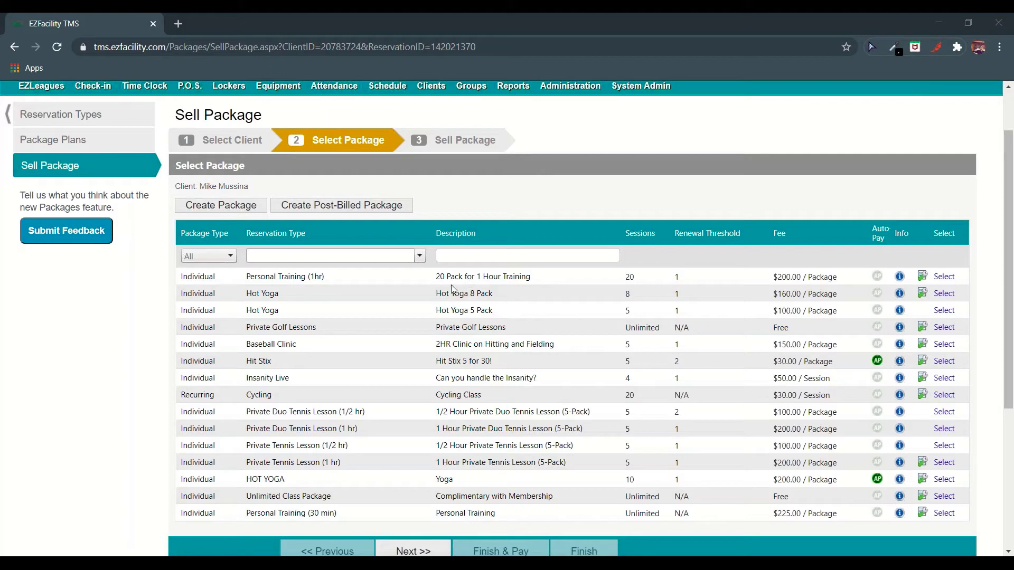
click(945, 278)
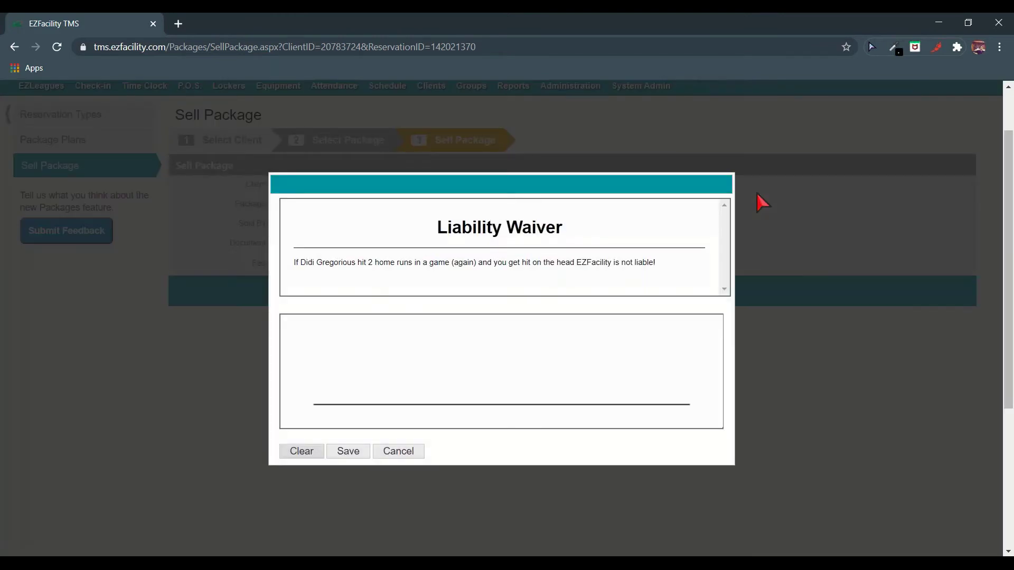
mouse_move(384, 383)
mouse_down()
mouse_move(480, 400)
mouse_move(617, 389)
mouse_up()
click(358, 451)
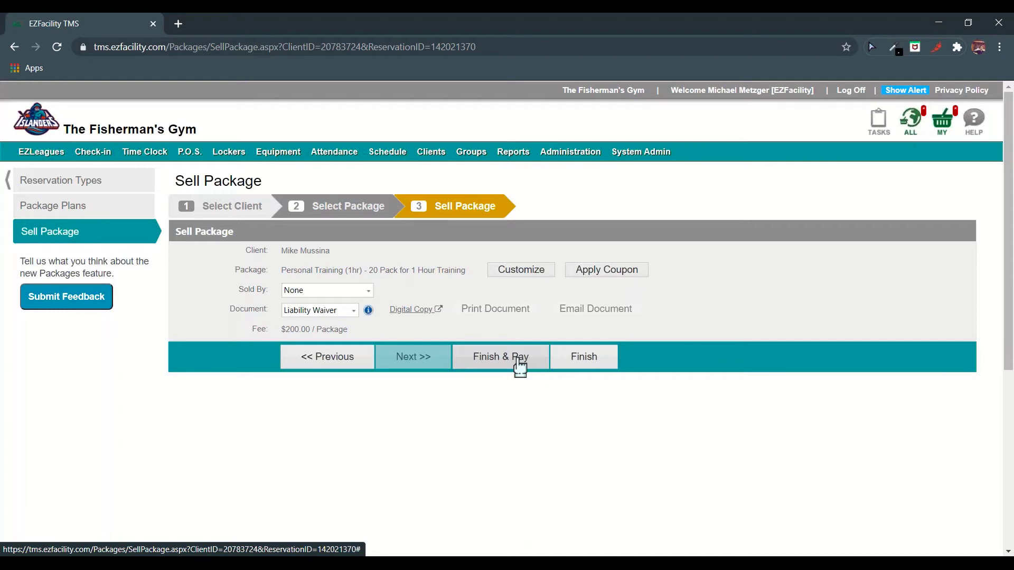
- Set the reservation's trainer as the package's seller and finish the sale with payment
triple_click(255, 291)
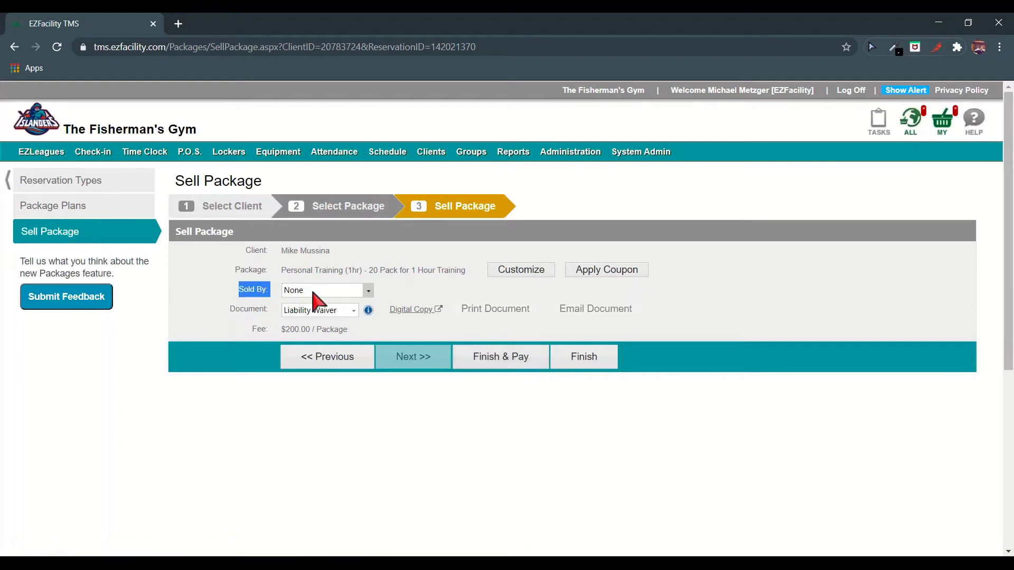
click(314, 292)
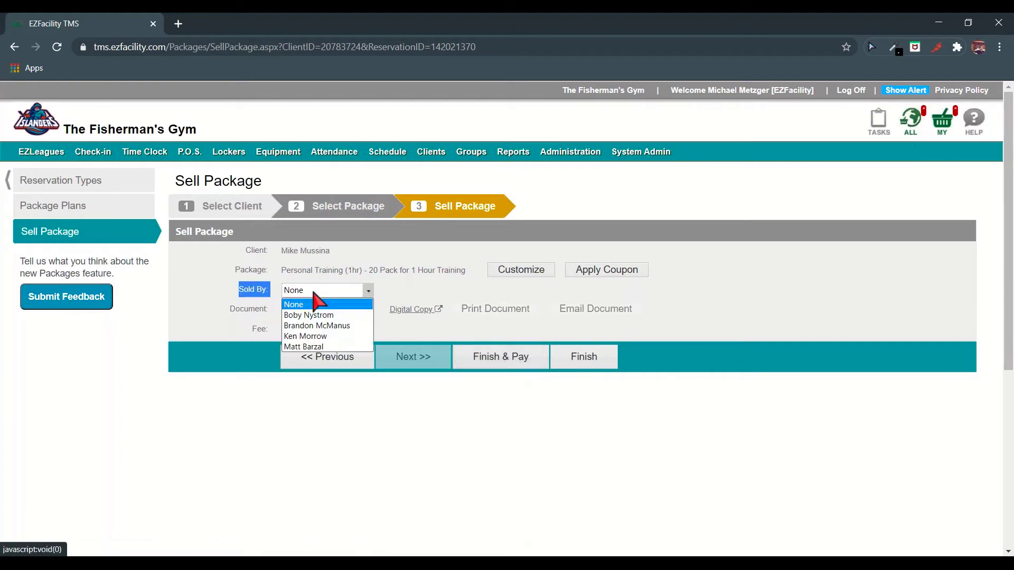
click(329, 327)
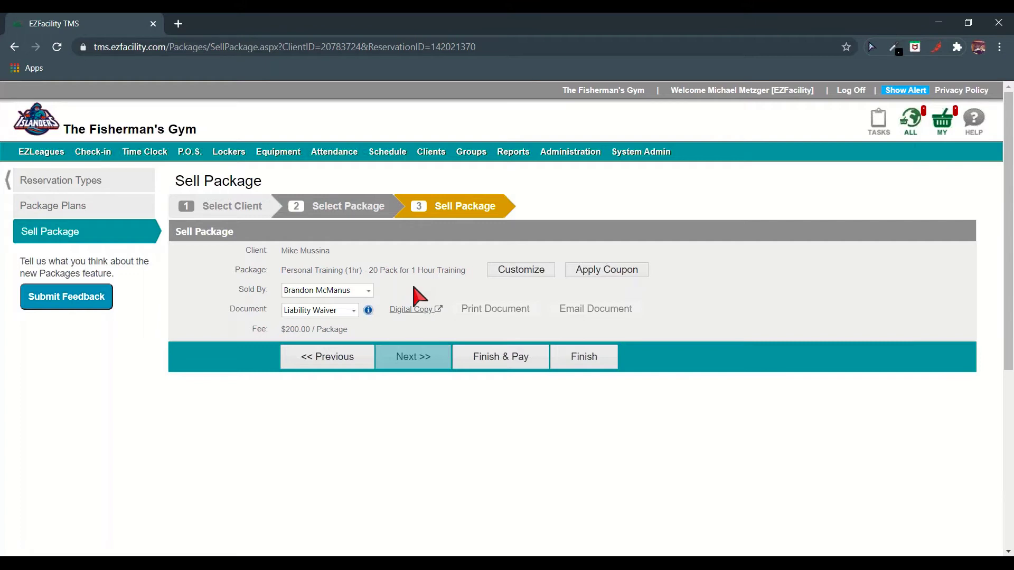
click(506, 357)
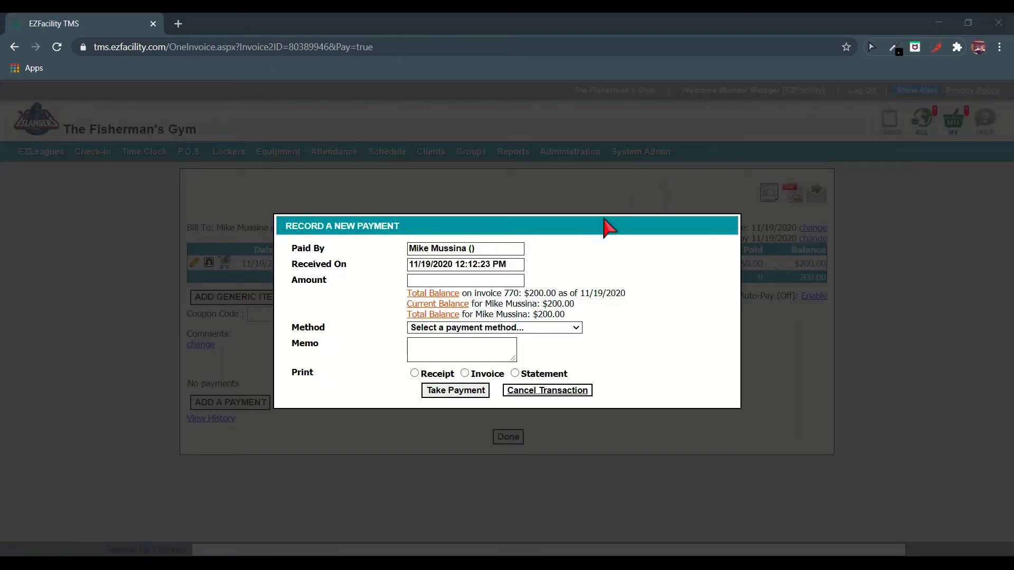
- Record a cash payment of $200.00 for the package and close the invoice
click(441, 303)
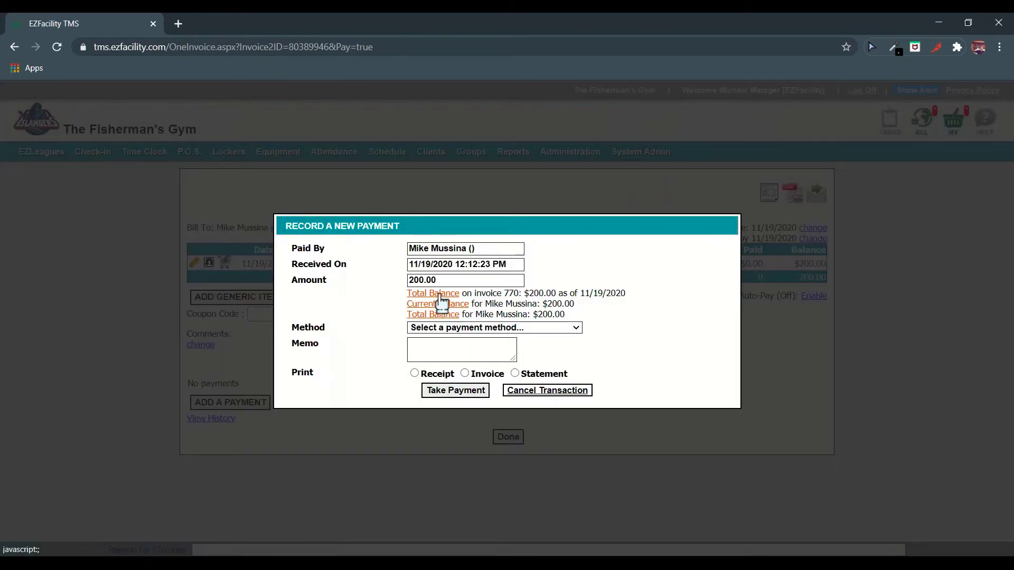
click(468, 330)
click(478, 206)
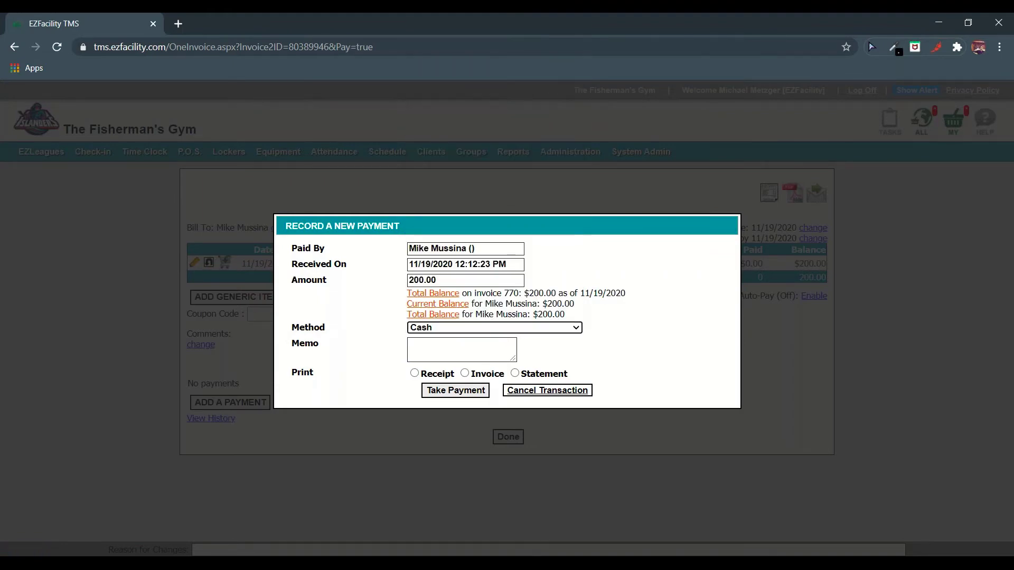
click(476, 394)
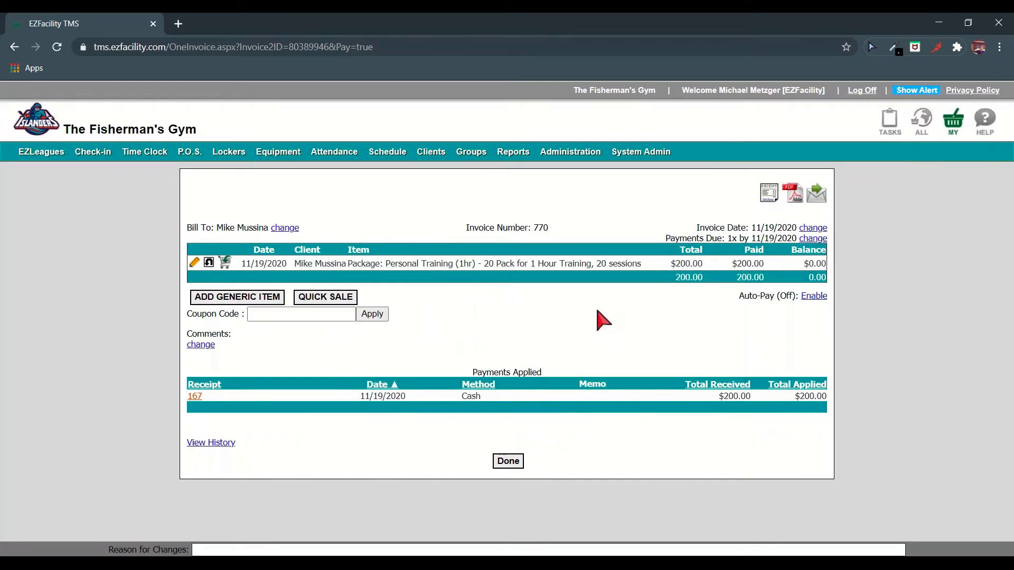
click(508, 465)
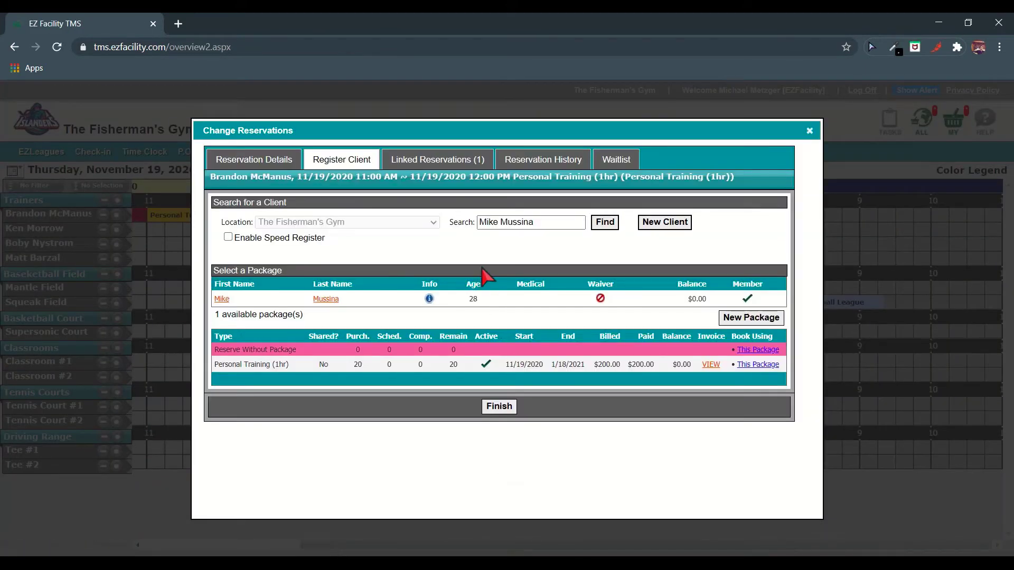
- Book the client into the session using the Personal Training (1hr) package and check the trainer's bookings on the schedule
triple_click(250, 366)
click(755, 366)
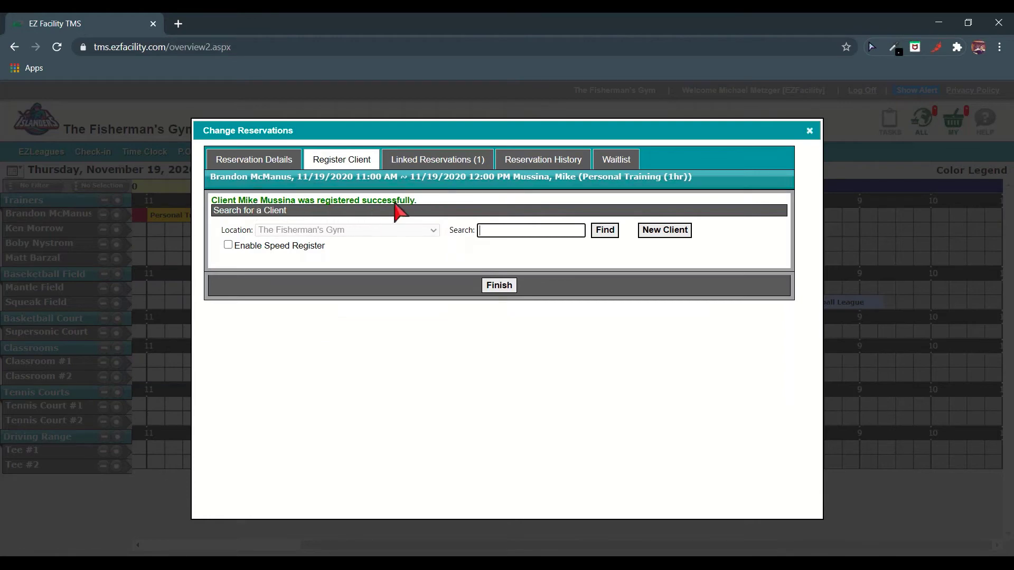
click(503, 285)
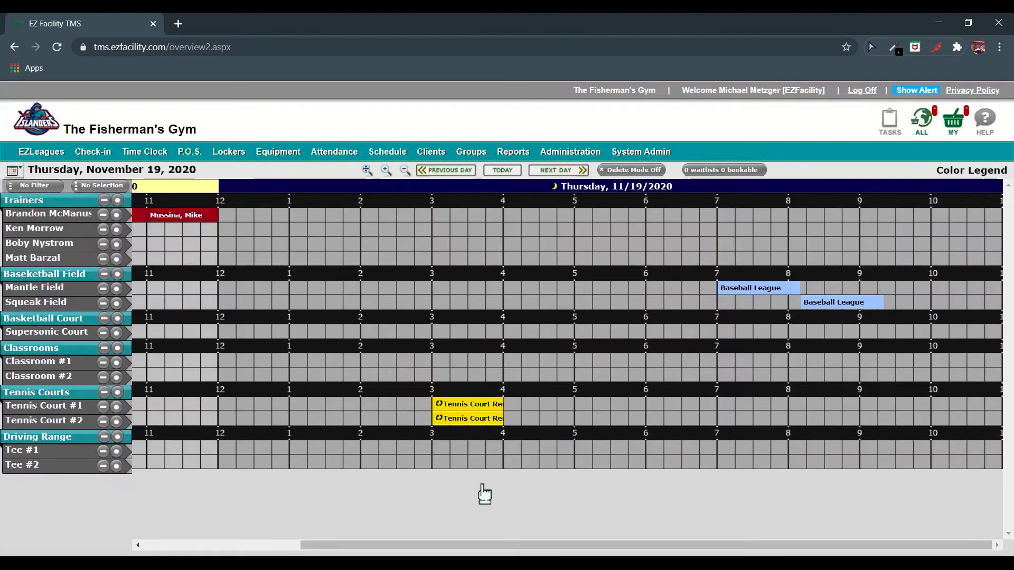
drag(477, 541, 378, 540)
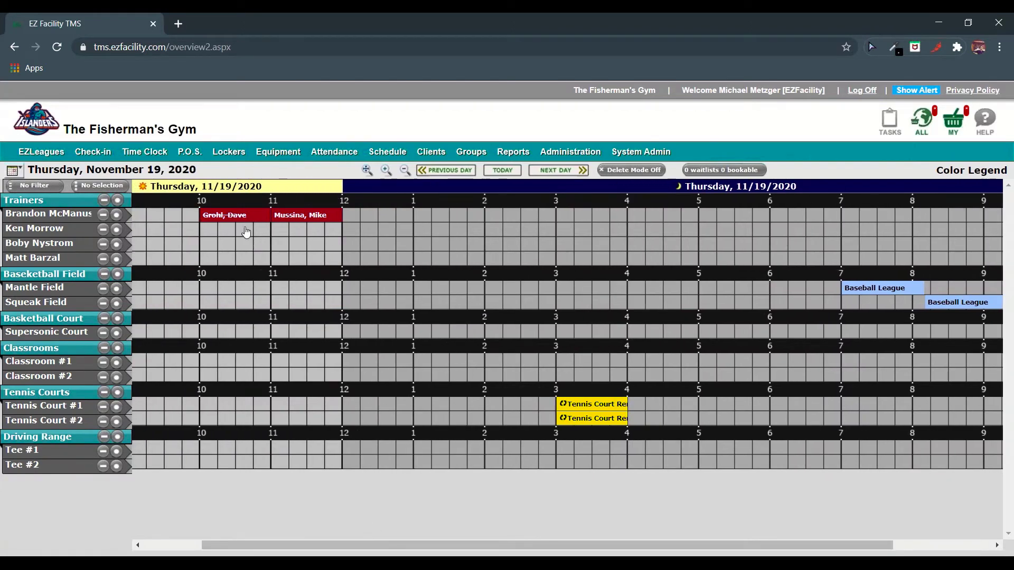
mouse_move(242, 222)
mouse_move(313, 225)
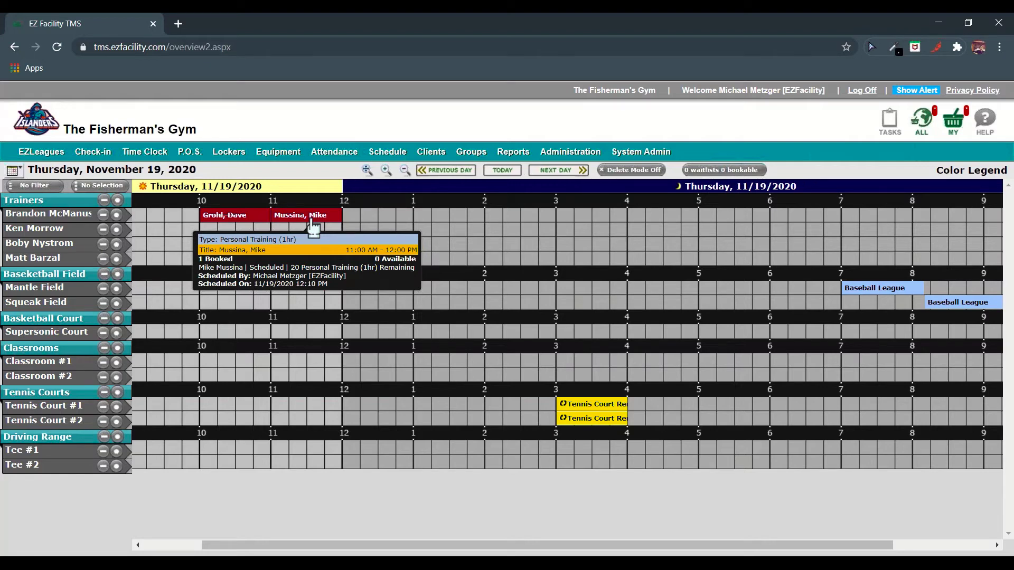
- Open the reports page in a new browser tab and go to the Trainer Payroll/Commission Report
right_click(517, 153)
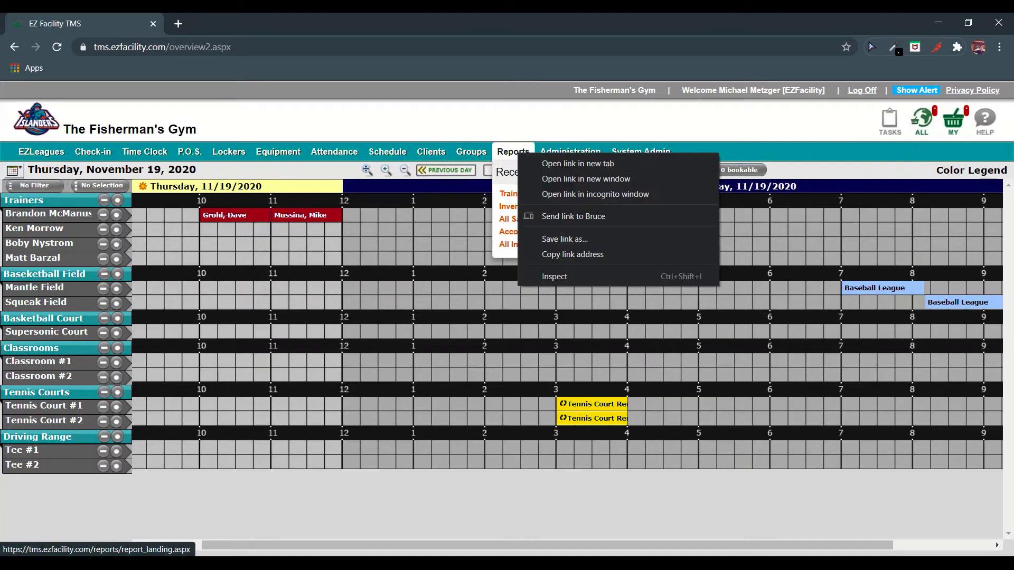
click(578, 164)
click(207, 24)
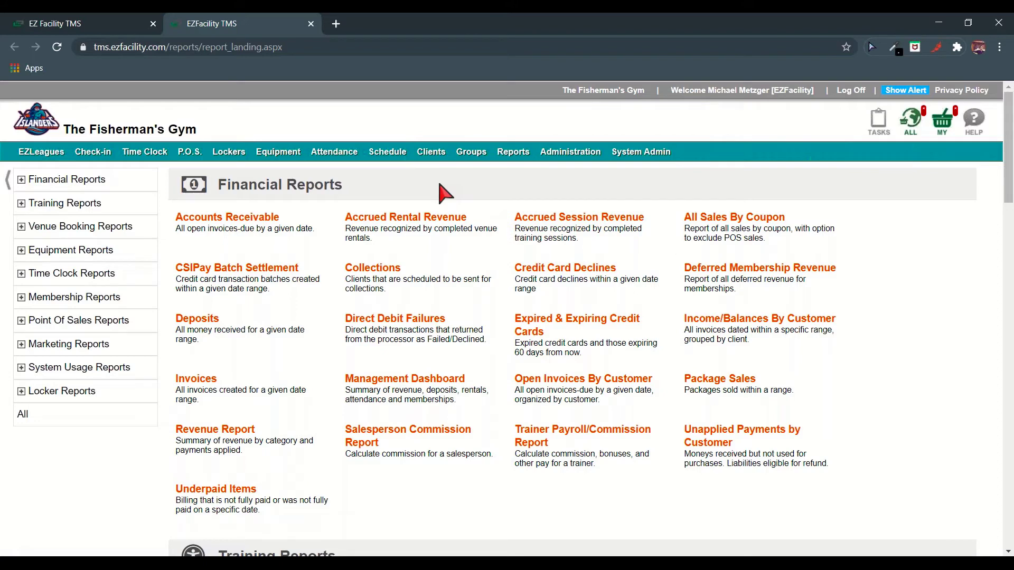
triple_click(288, 189)
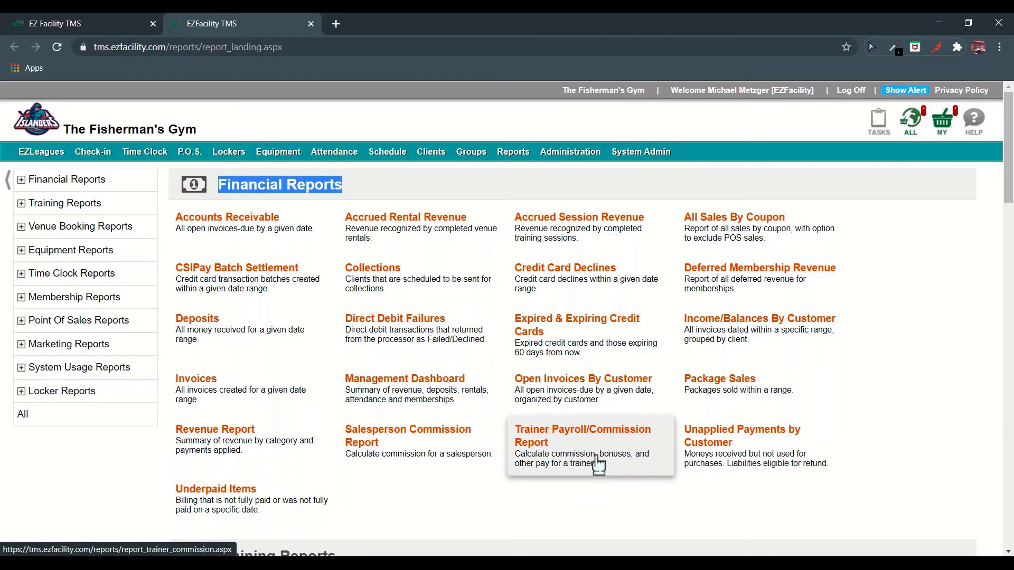
click(567, 448)
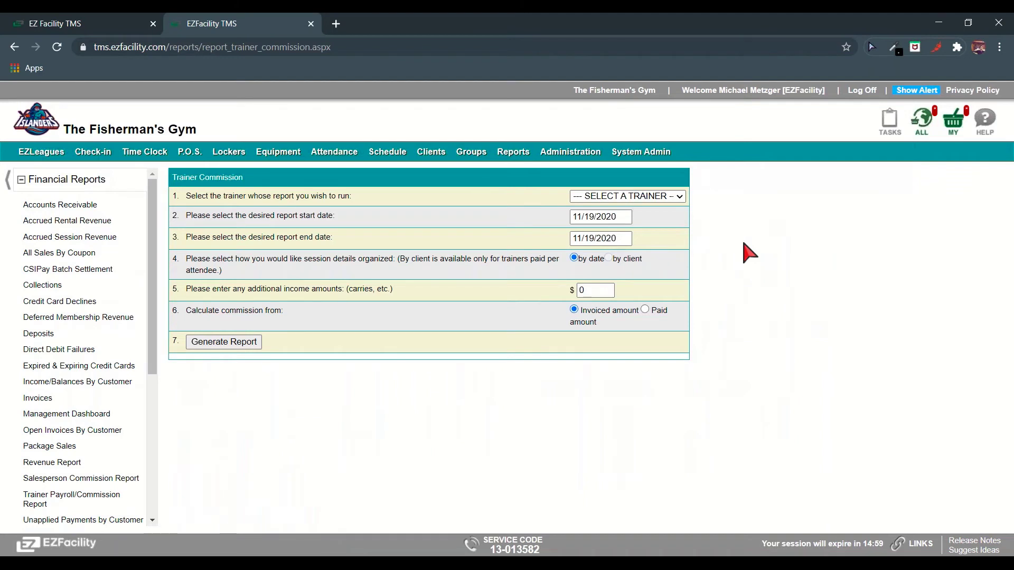
- Generate the first trainer's commission report for 11/19/2020, organized by date and calculated from the invoiced amount, and view the payroll summary
click(681, 198)
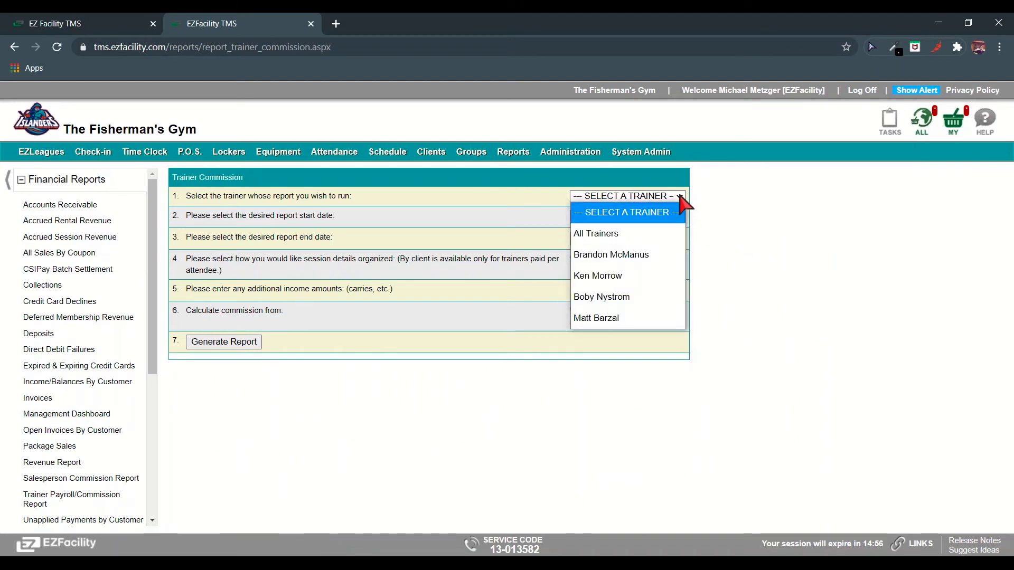
click(637, 254)
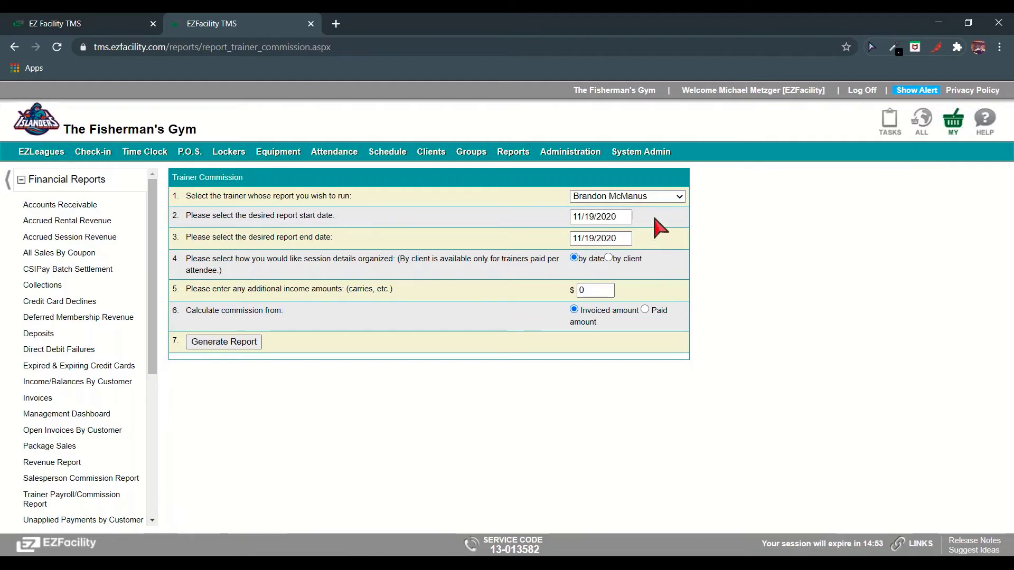
click(231, 348)
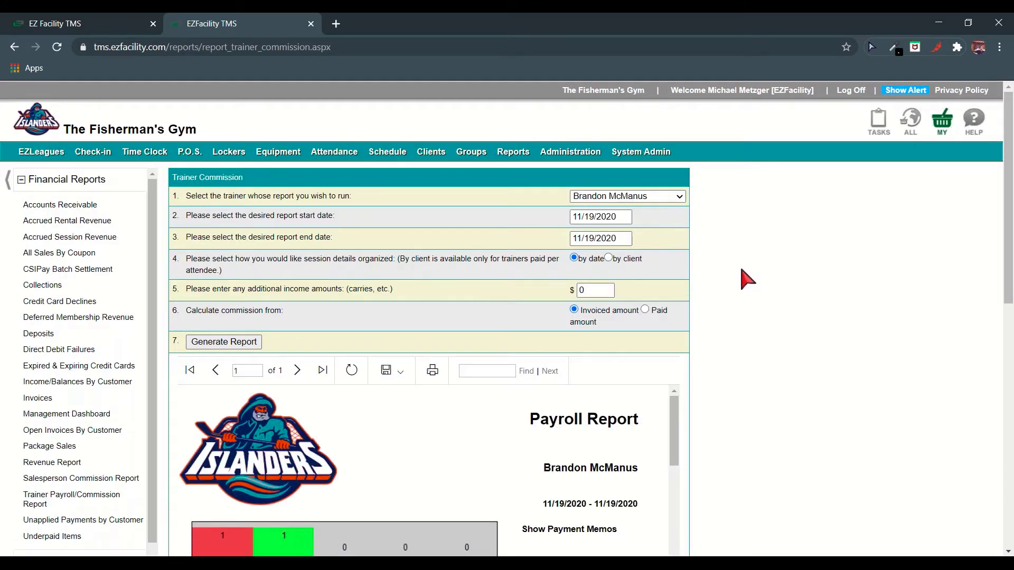
scroll(739, 293, down, 2)
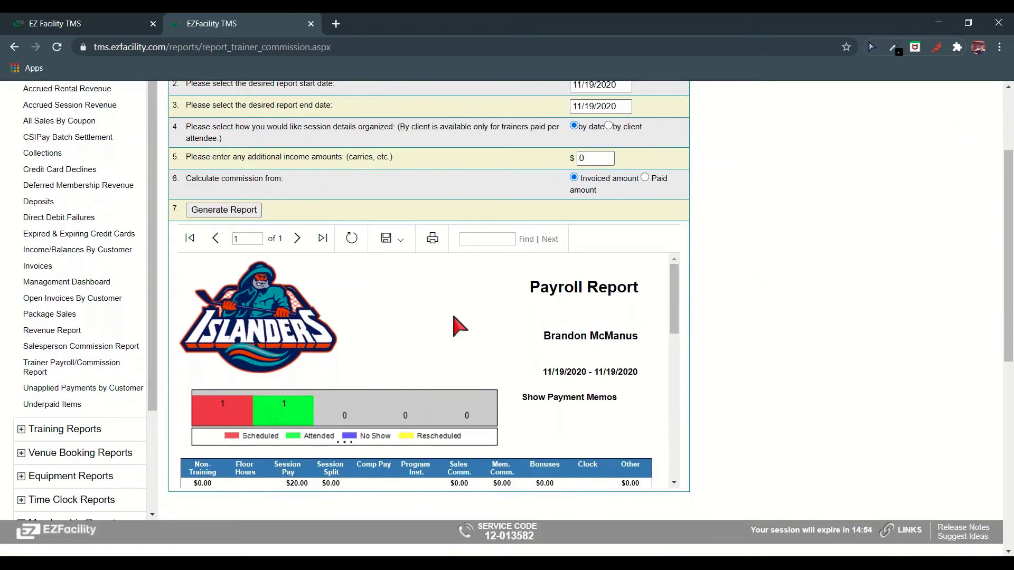
- Review the payroll report's session pay, the paid sessions completed and the packages sold
drag(676, 284, 677, 294)
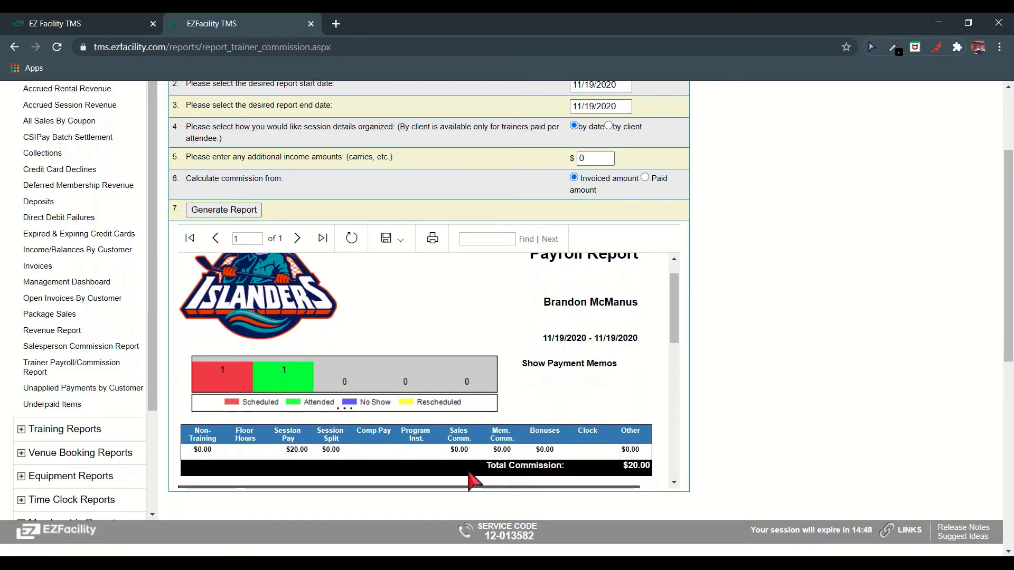
triple_click(286, 436)
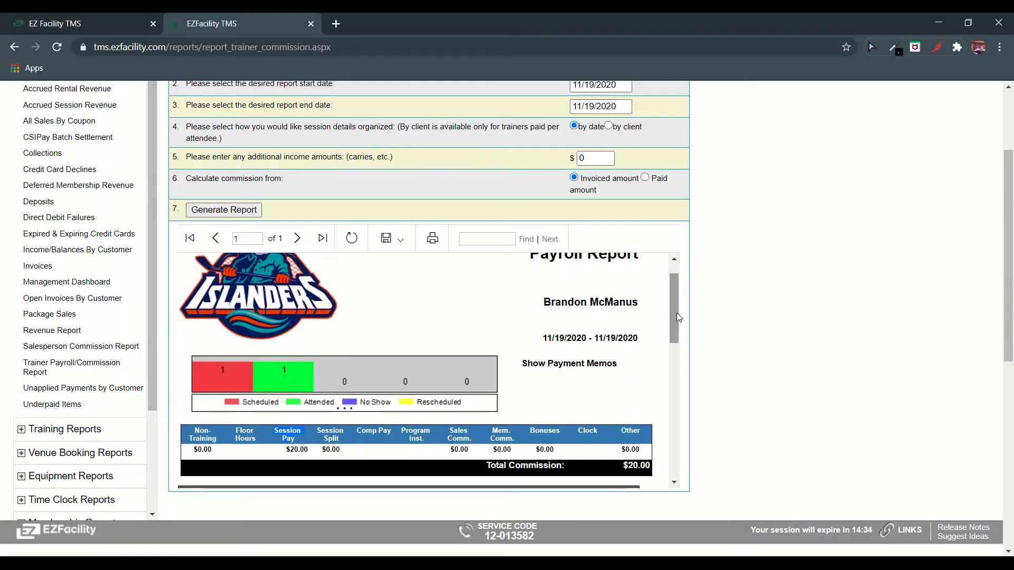
drag(677, 313, 678, 344)
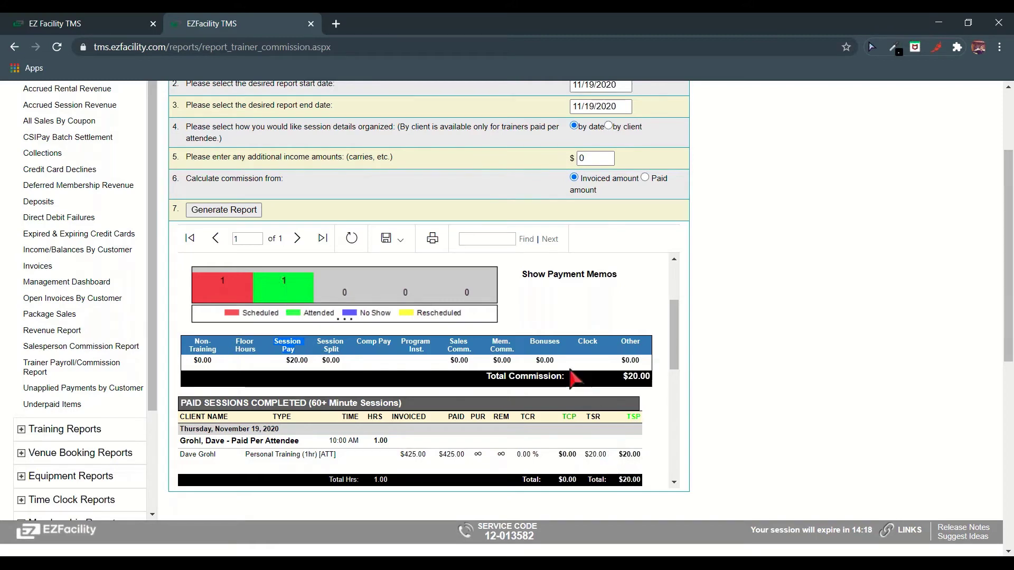
scroll(583, 381, down, 1)
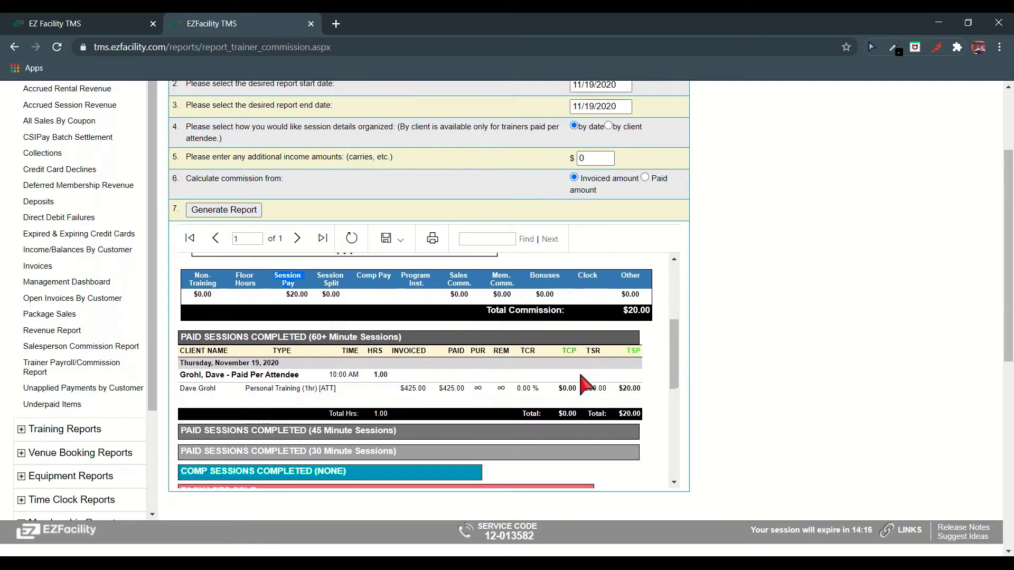
scroll(586, 381, down, 1)
drag(674, 363, 674, 393)
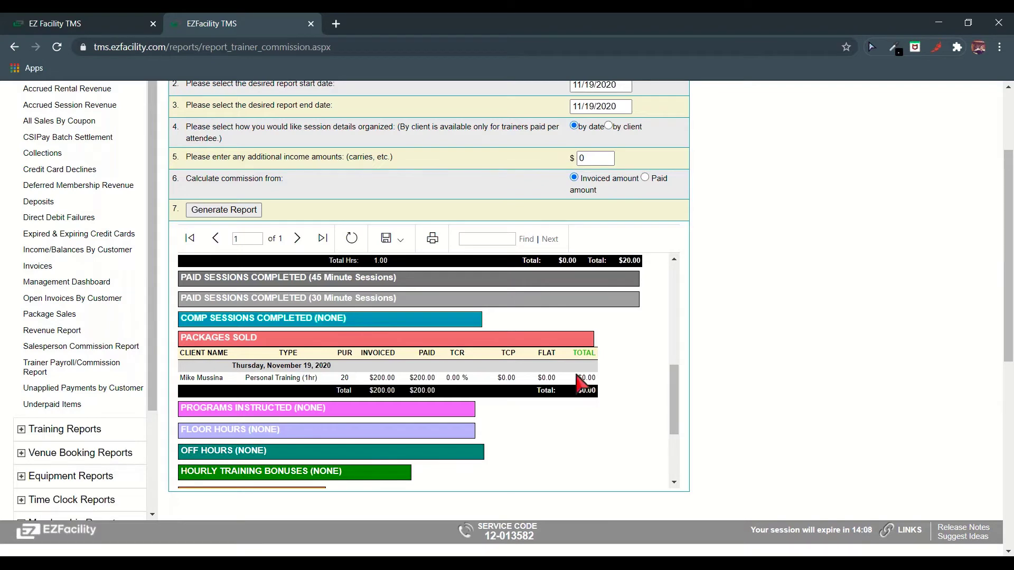
drag(674, 381, 655, 308)
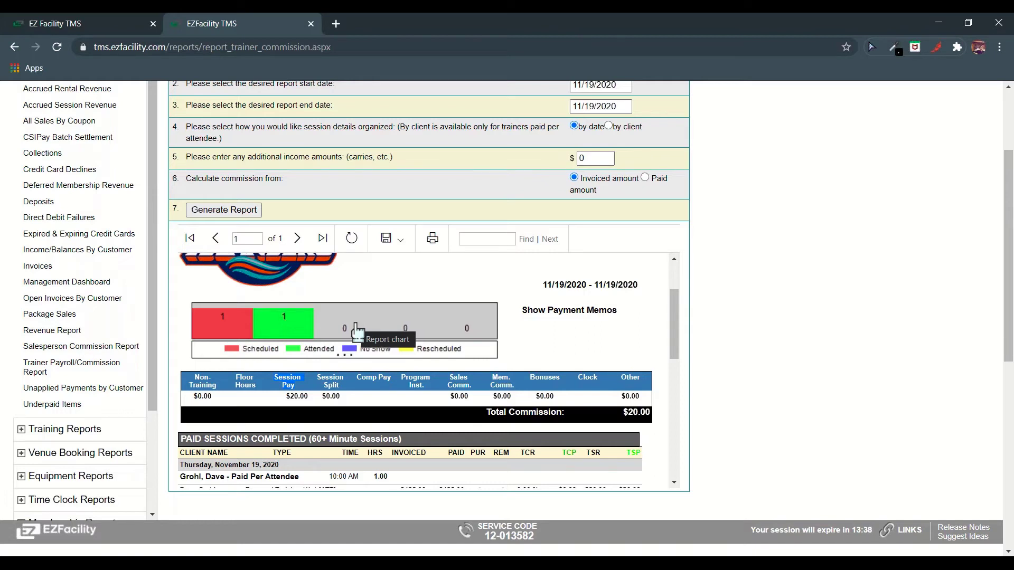
- Open the 11:00 AM Personal Training (1hr) reservation on the schedule, view its attendance status options, and finish without changing the status
click(87, 23)
mouse_move(319, 221)
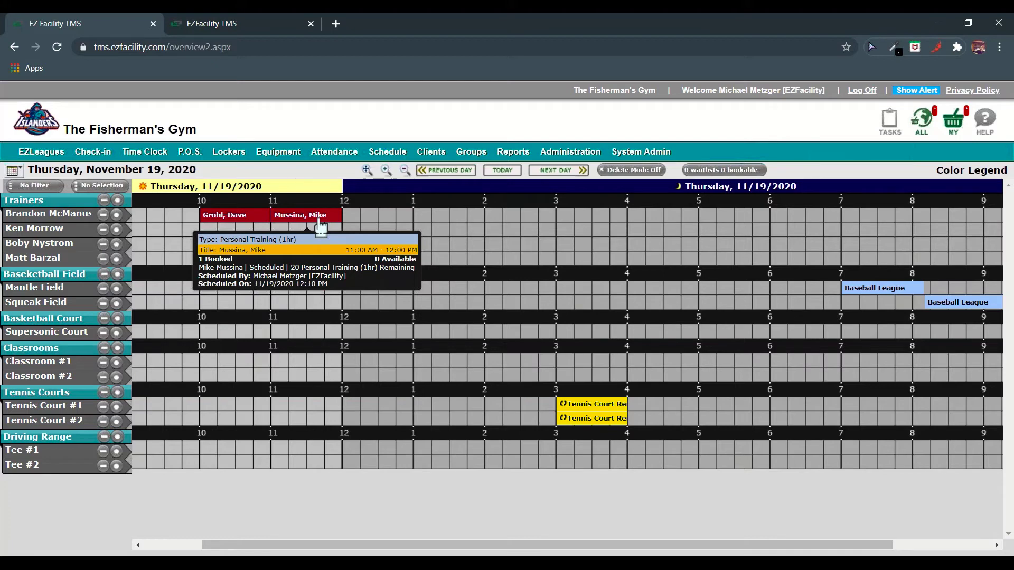
click(319, 221)
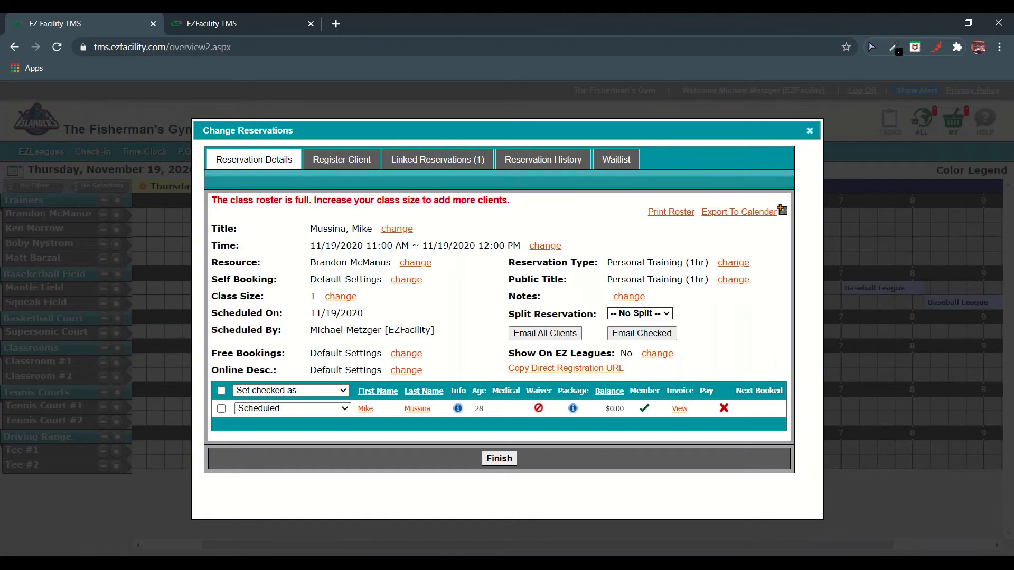
click(339, 413)
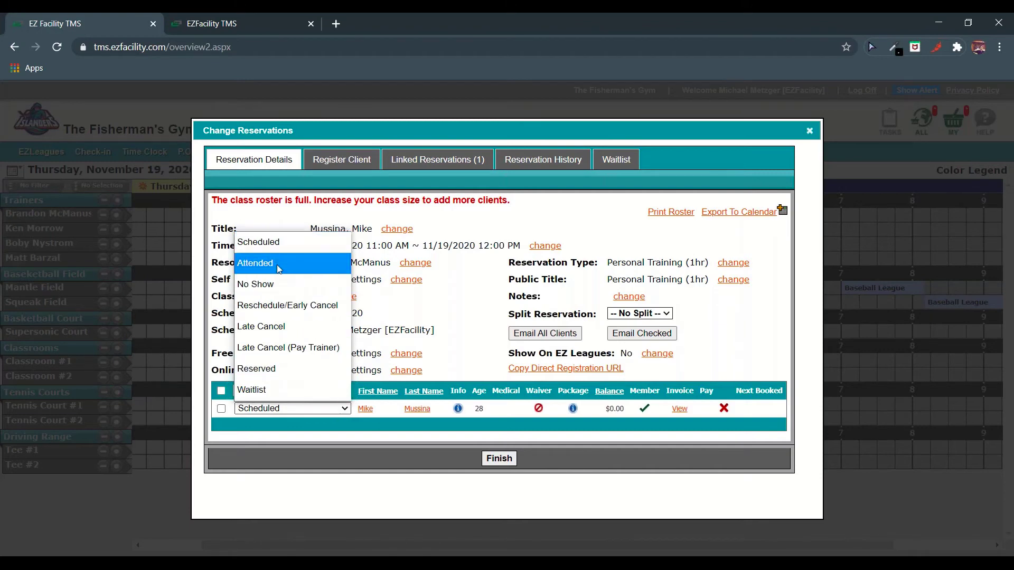
click(587, 230)
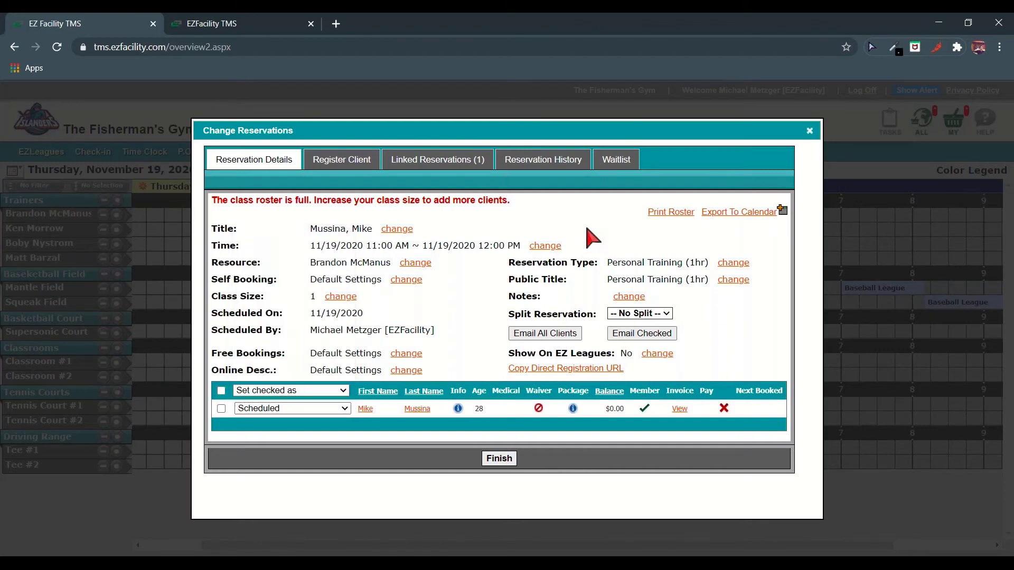
click(501, 459)
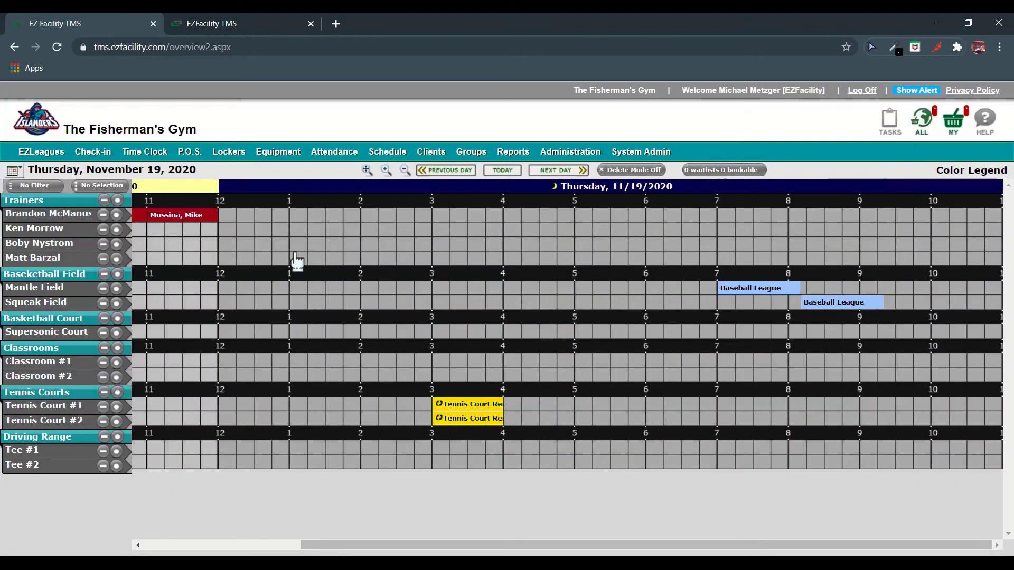
- Check in the client of the 11:00 AM session through Staff Check-in at the (Main) Front Desk station
mouse_move(95, 156)
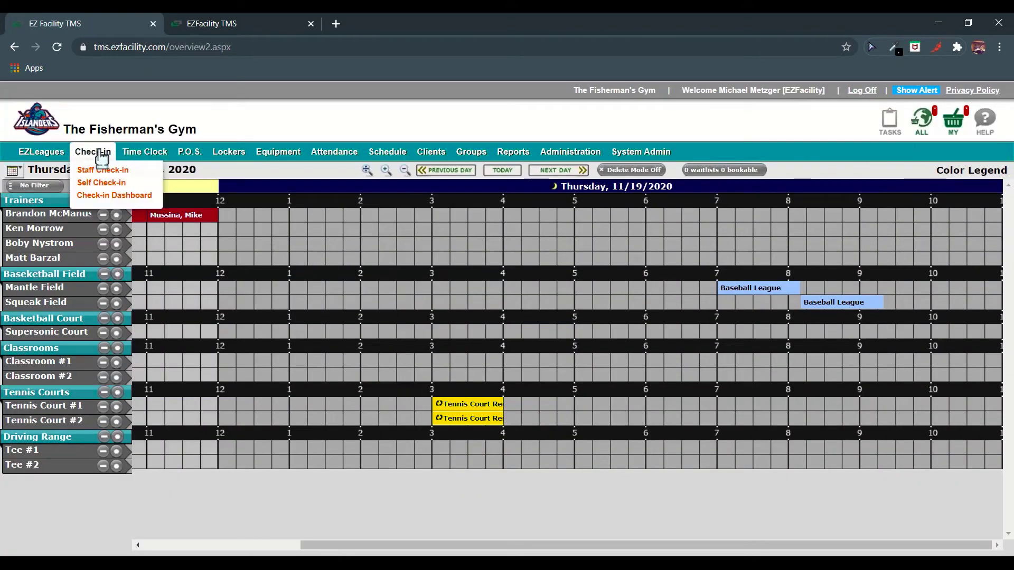
click(100, 170)
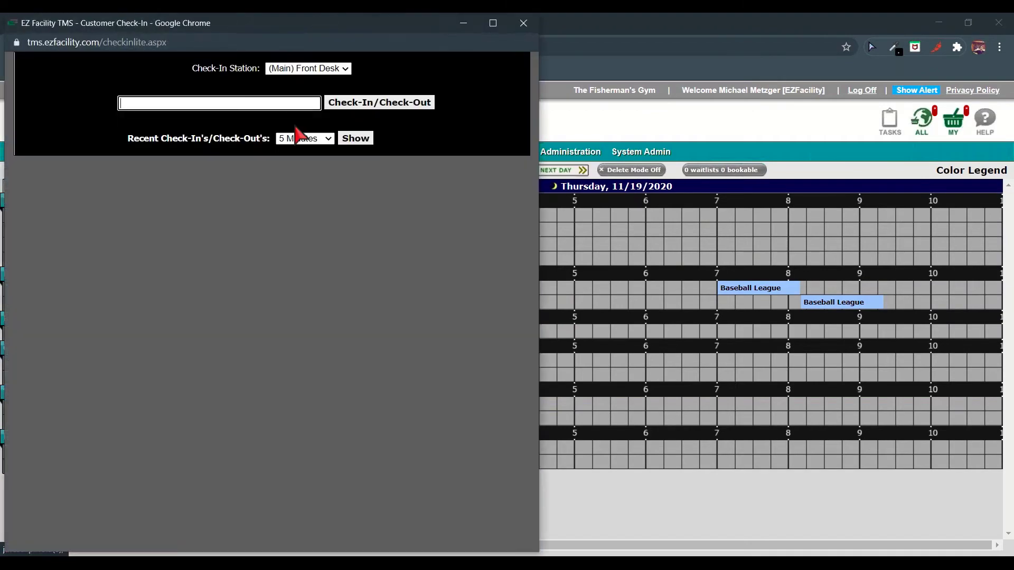
text(Mike Mussina ()
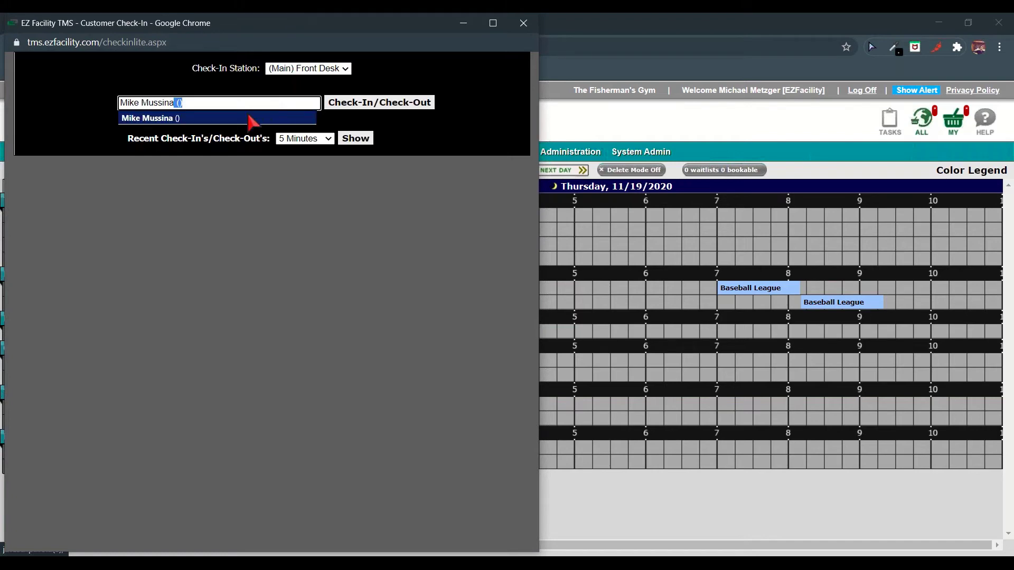
click(251, 118)
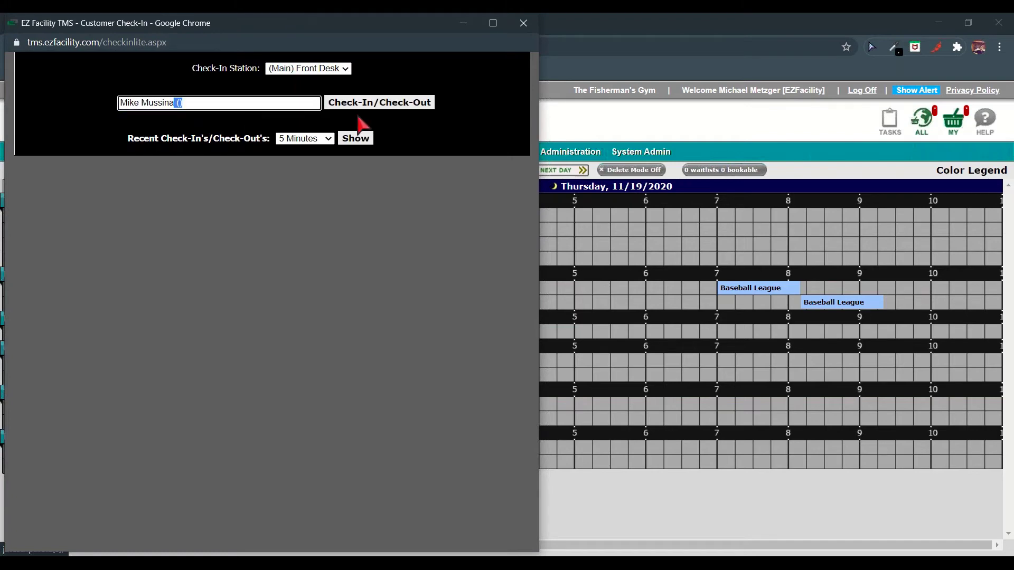
click(366, 105)
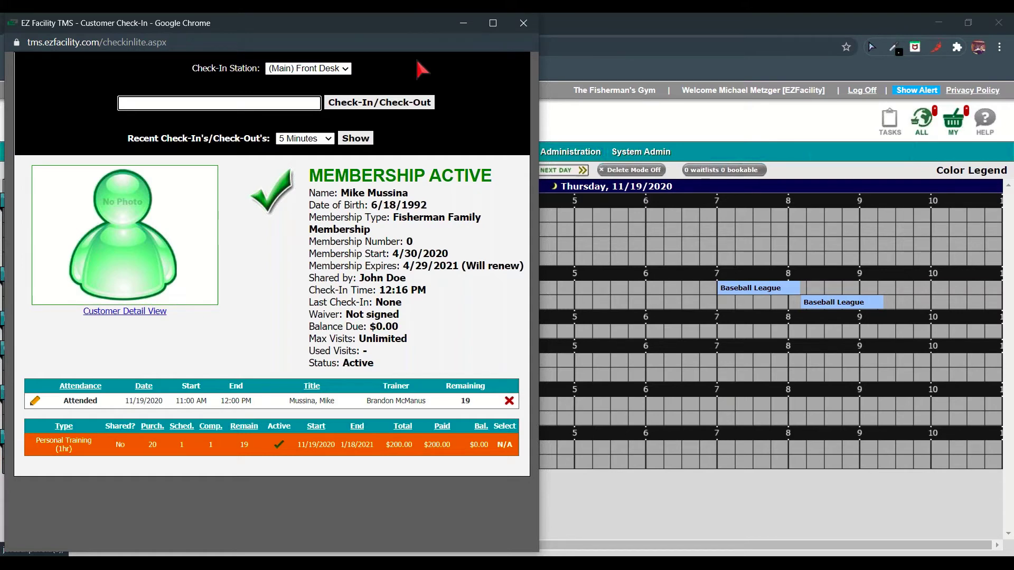
- Examine the checked-in client's attendance status, remaining sessions, and purchased and scheduled package counts, and close the check-in window
double_click(80, 402)
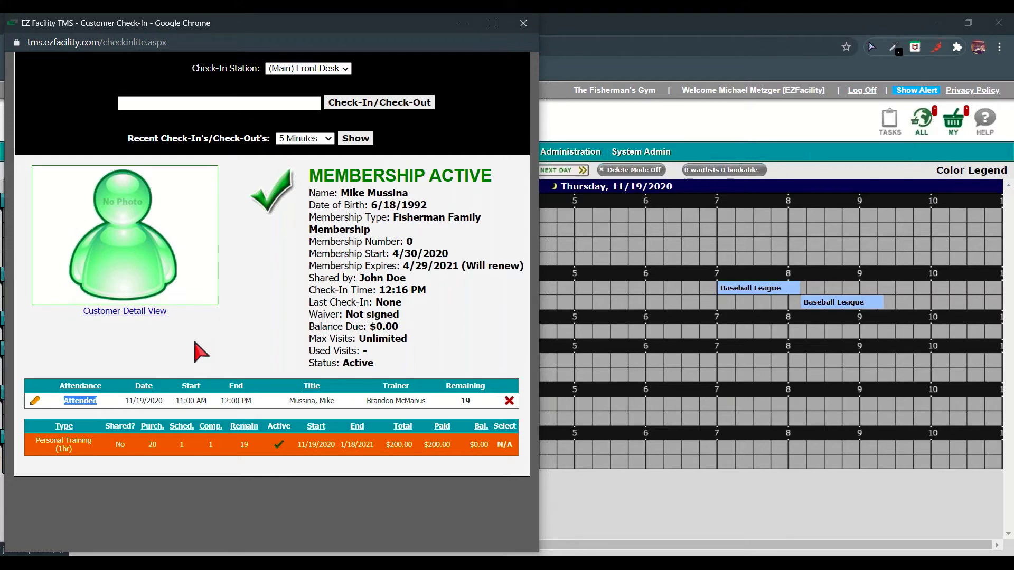
double_click(465, 401)
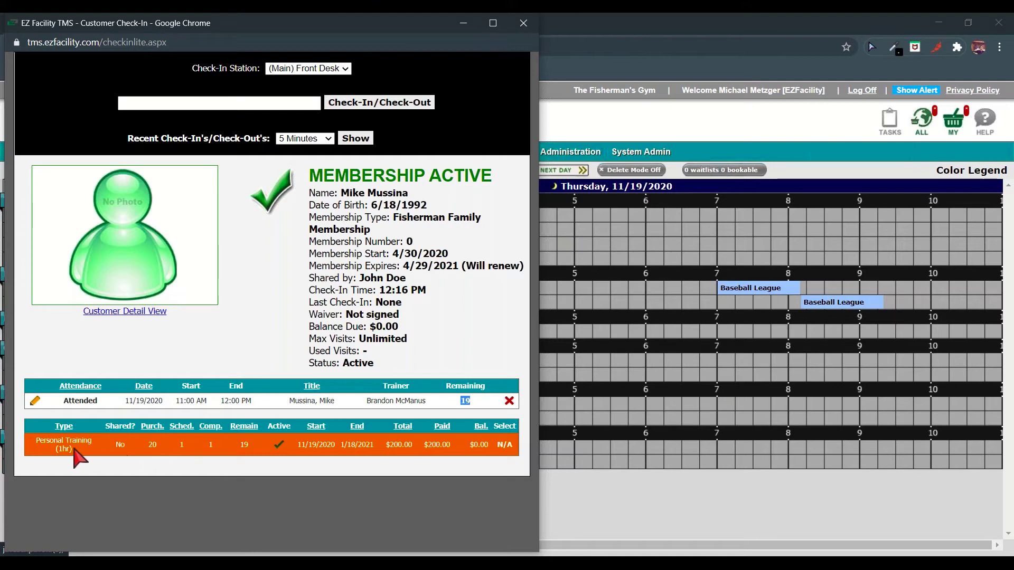
double_click(152, 445)
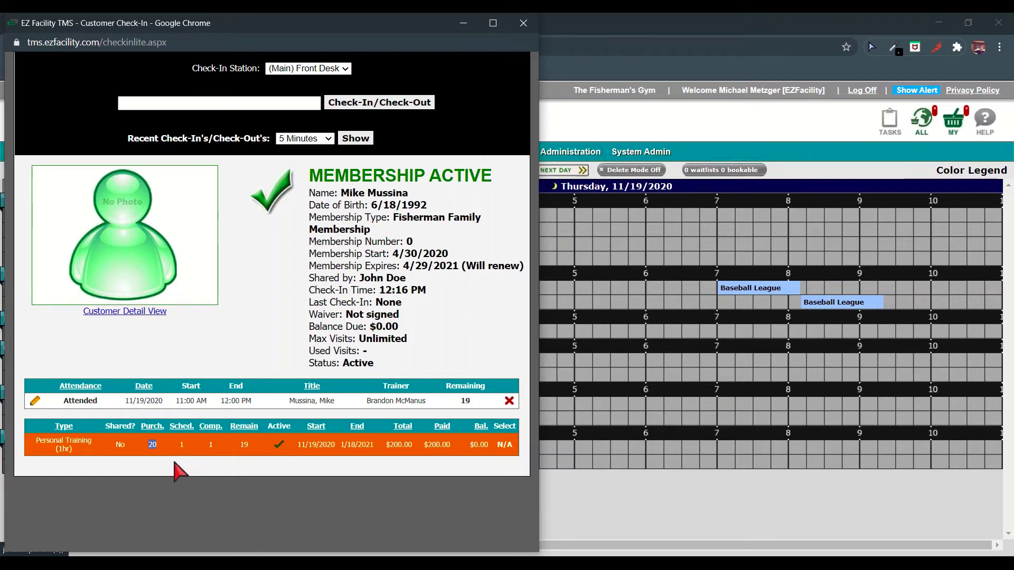
double_click(181, 445)
click(523, 22)
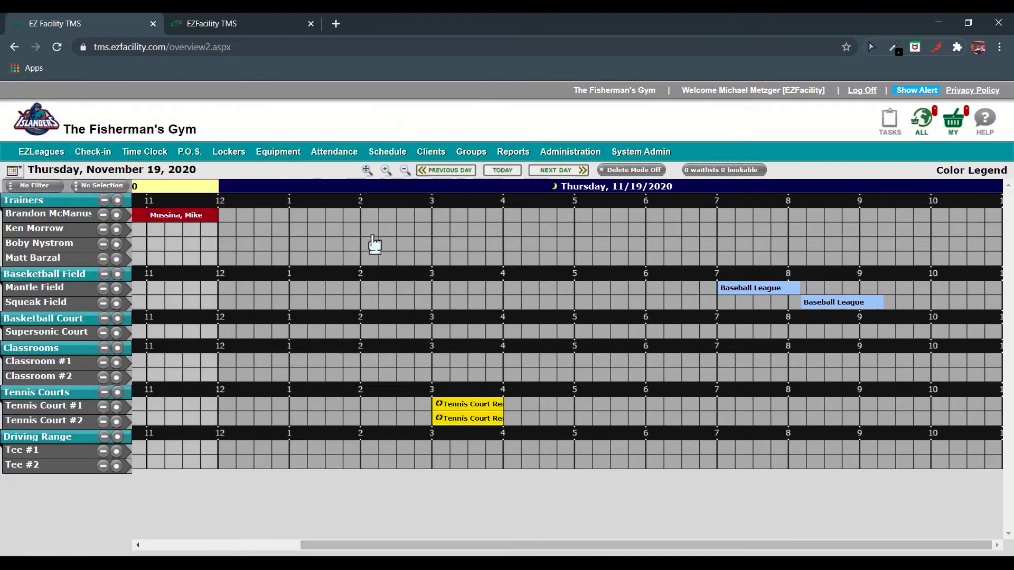
- Reload the schedule and check the trainer's 10:00 and 11:00 AM sessions
click(395, 168)
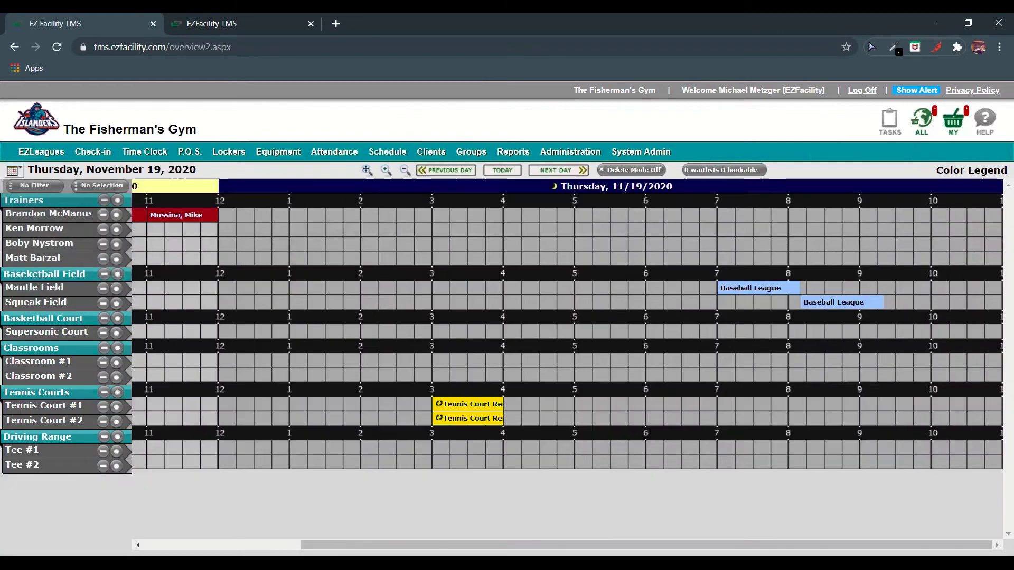
drag(441, 544, 332, 544)
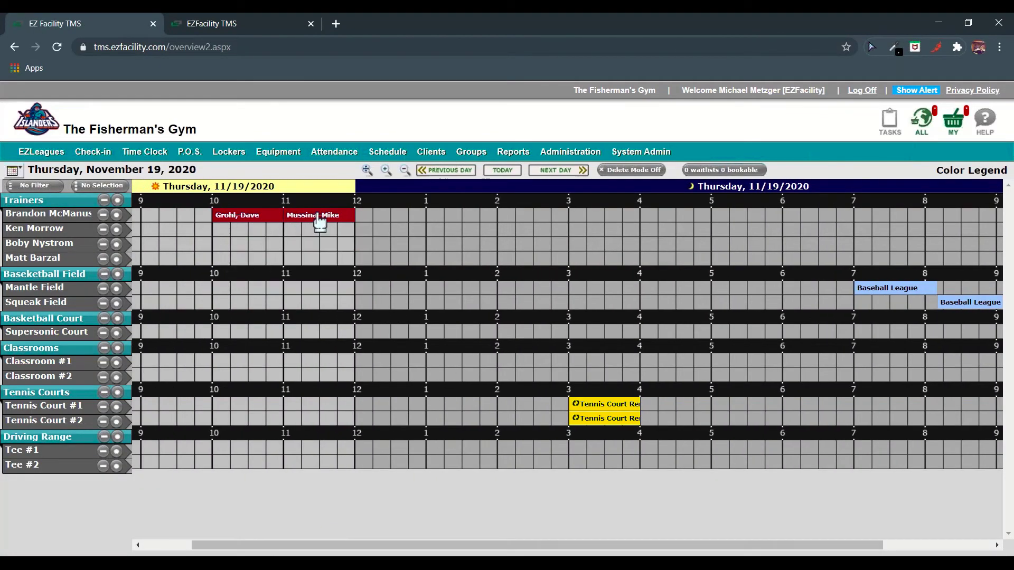
mouse_move(320, 221)
- Return to the trainer's payroll report, refresh it, and review the session pay, total commission and paid sessions completed
key(ctrl+Tab)
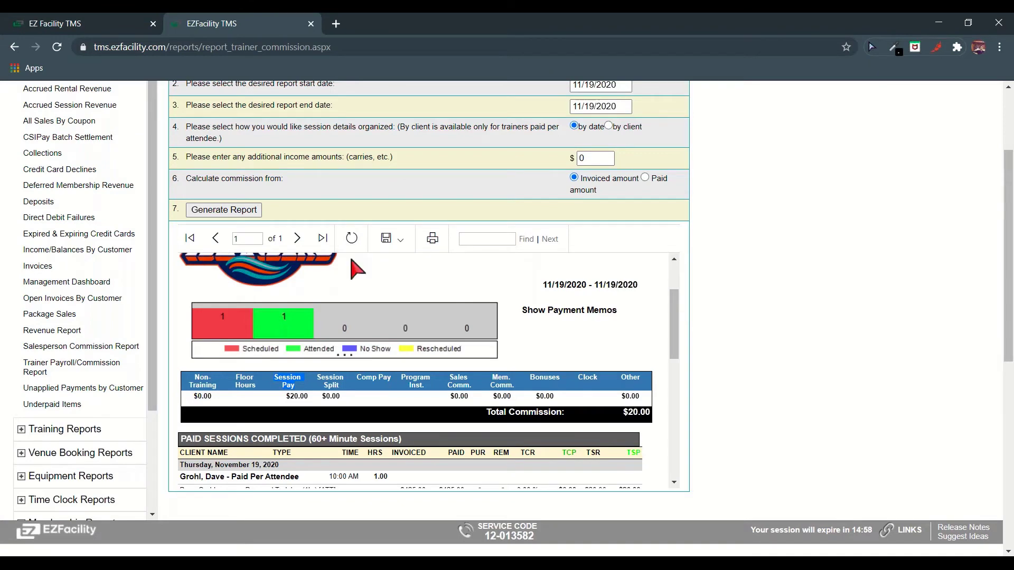
scroll(358, 270, up, 2)
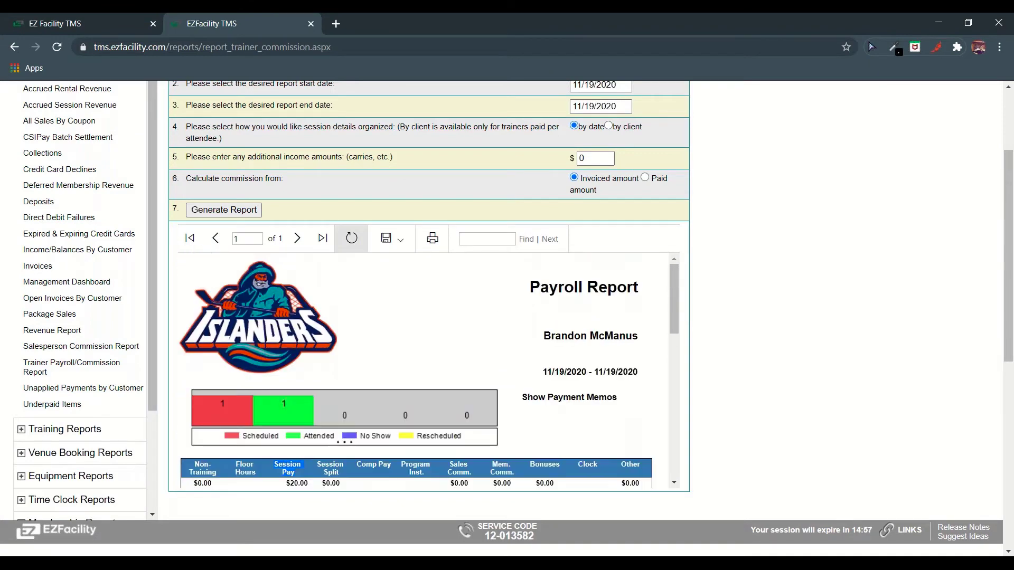
click(352, 239)
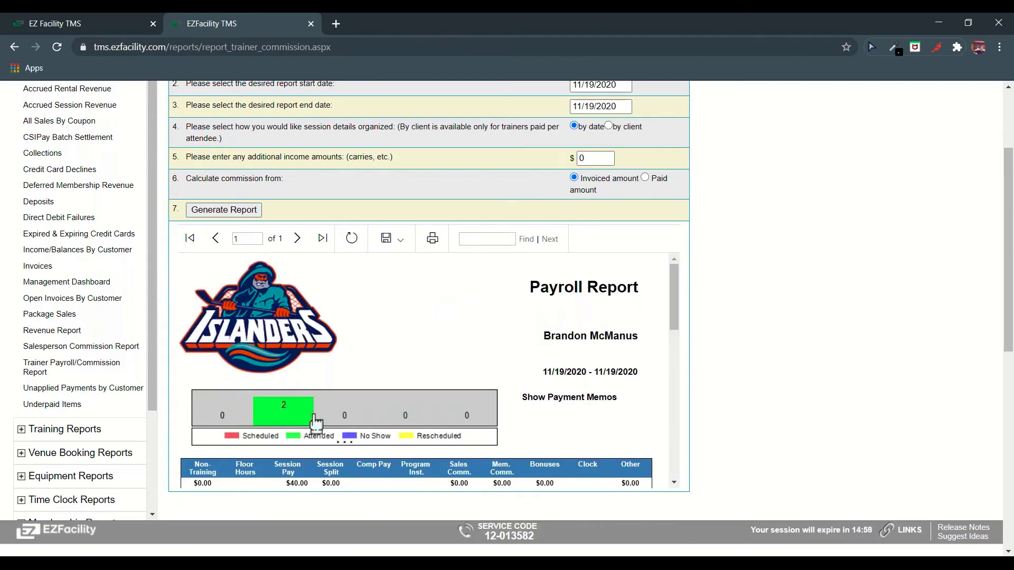
scroll(454, 346, down, 1)
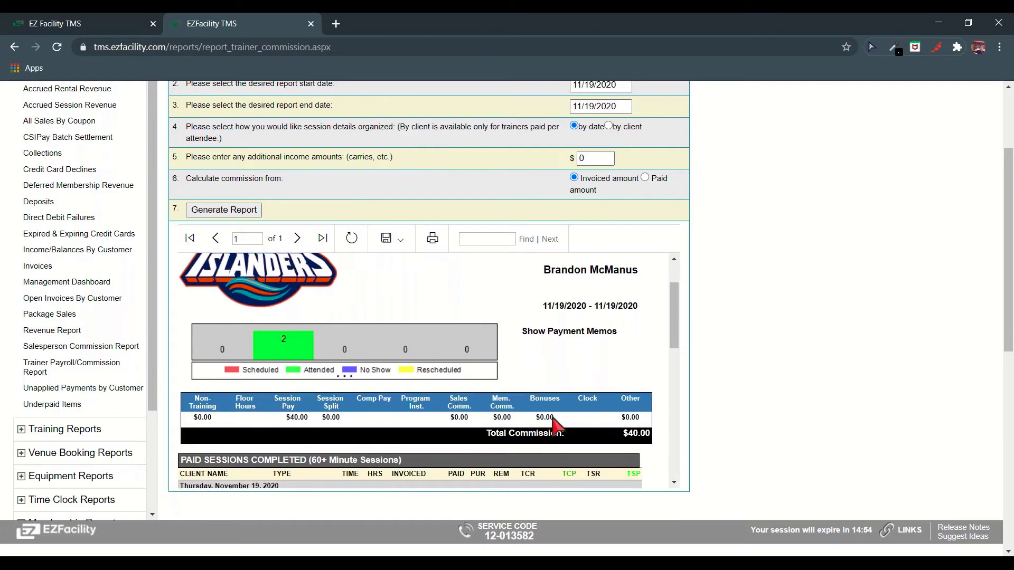
scroll(535, 353, down, 1)
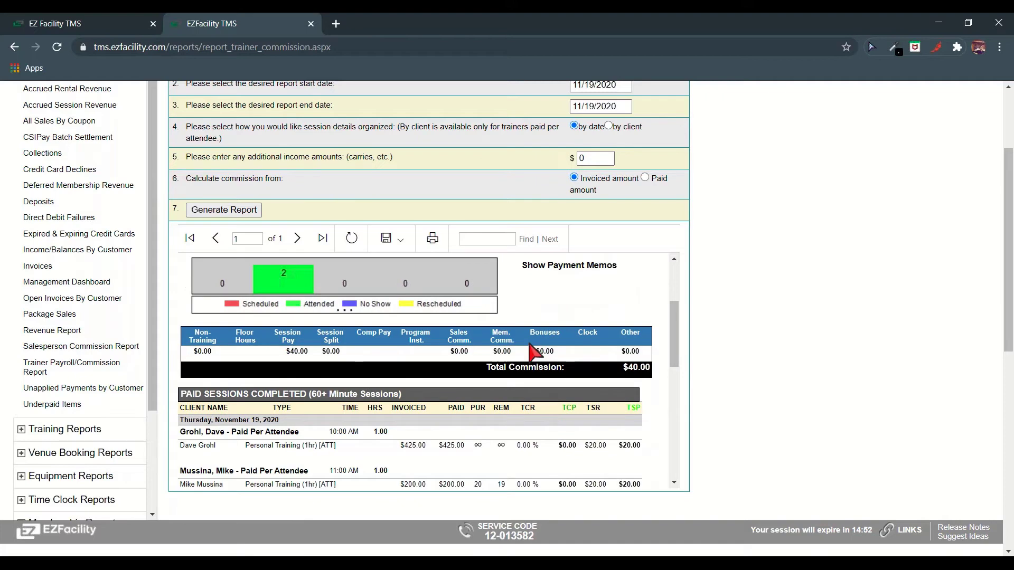
scroll(507, 301, down, 1)
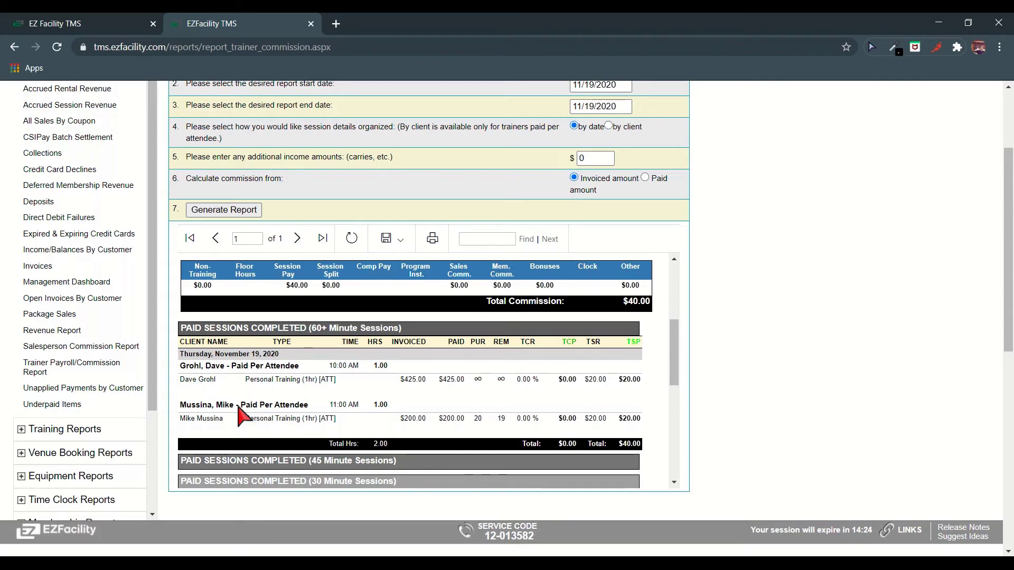
scroll(734, 283, up, 3)
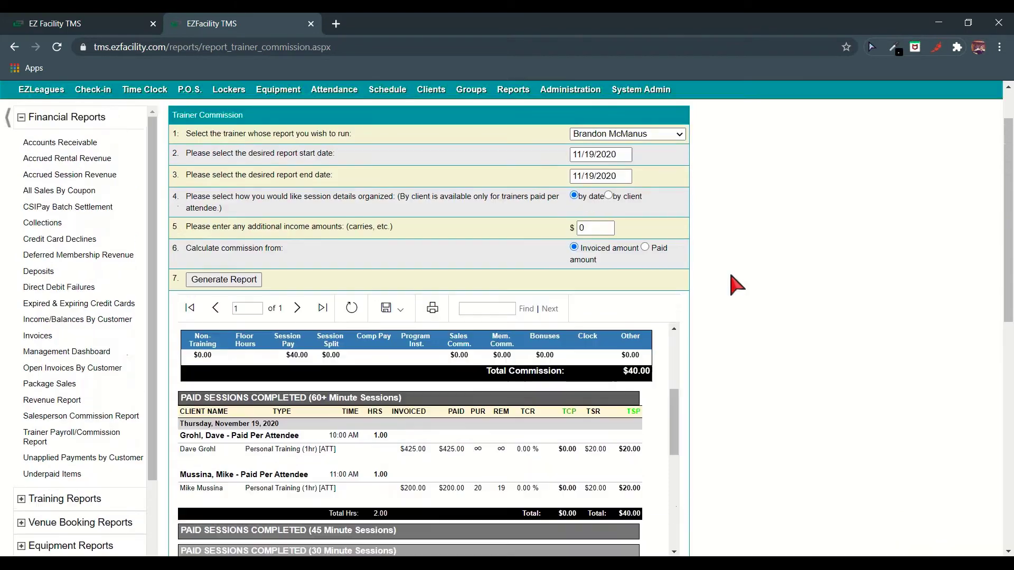
- Go to the package administration and open the Package Plans list
click(515, 156)
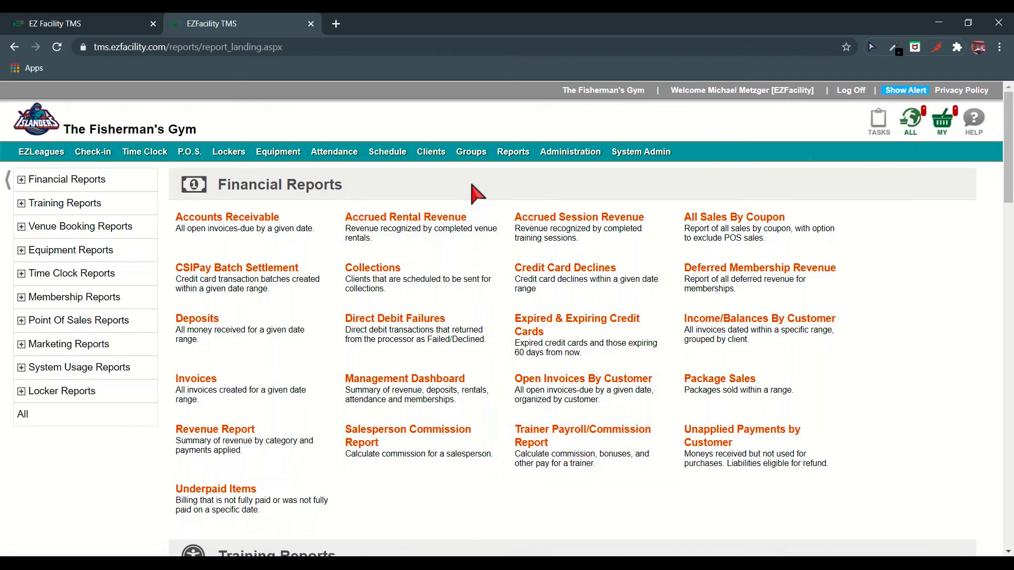
click(564, 158)
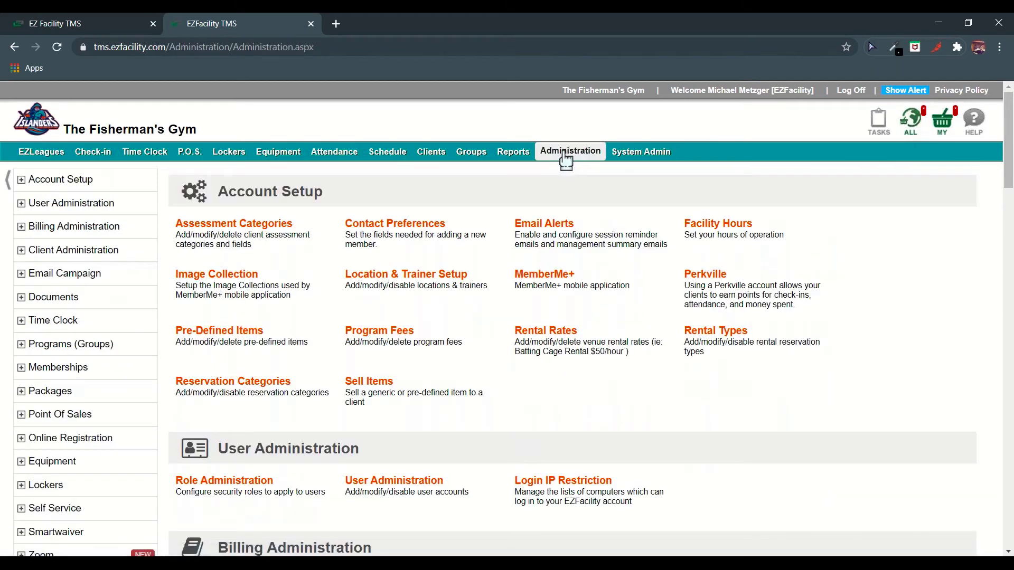
click(117, 392)
click(422, 222)
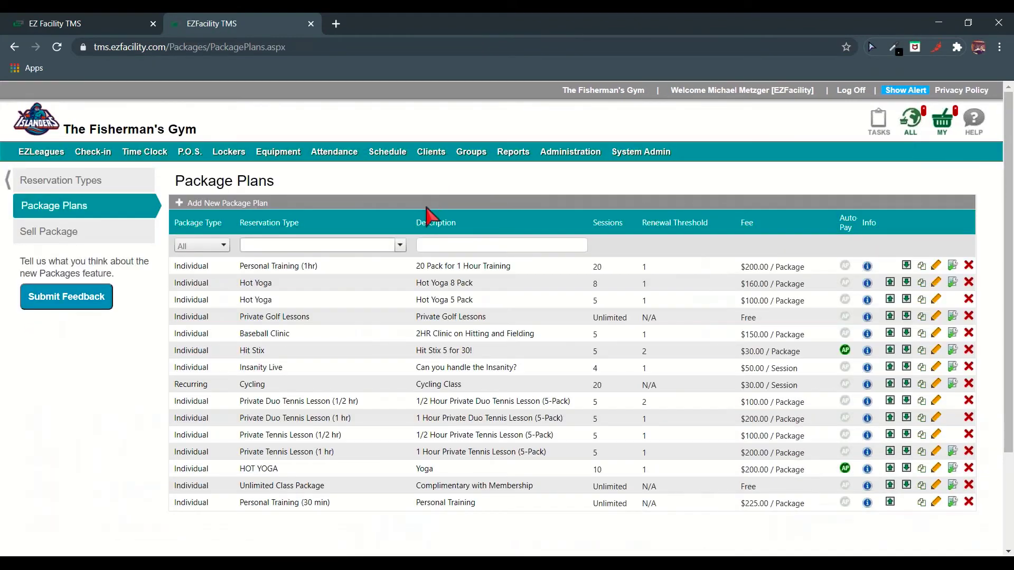
- Look at the trainers on the schedule, return to the package administration and open the Reservation Types list
click(69, 23)
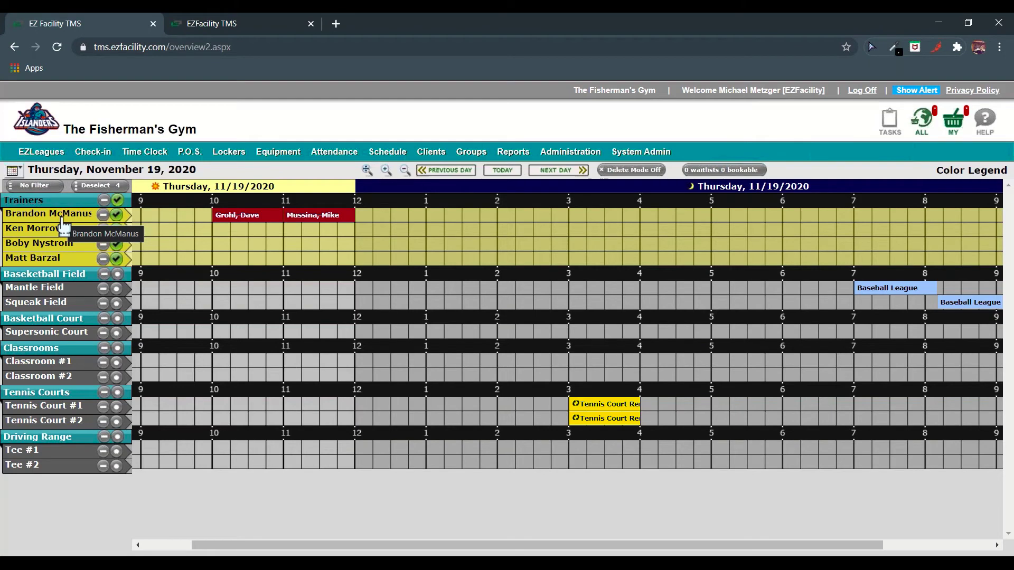
click(248, 18)
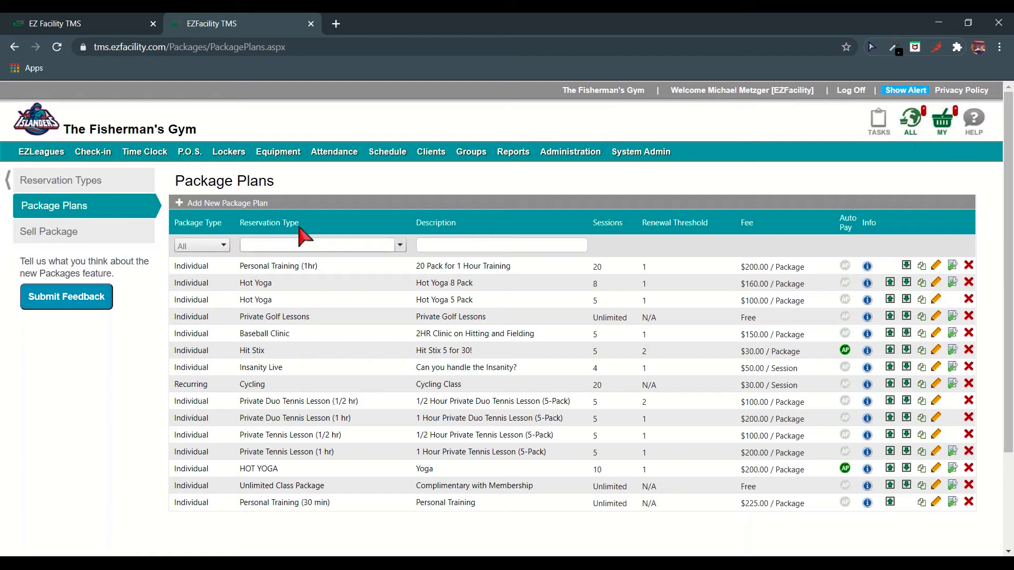
click(106, 181)
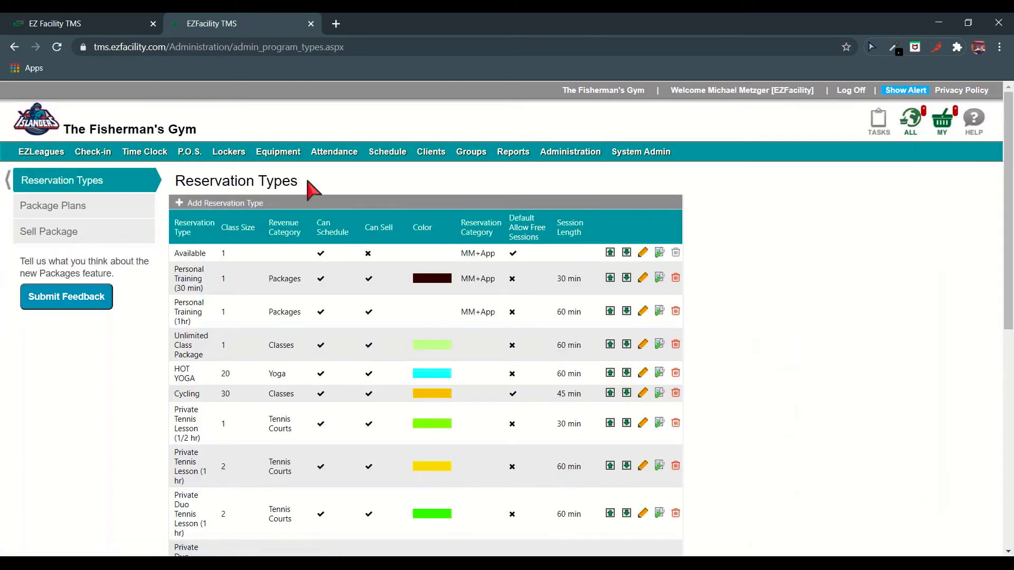
- Begin adding a reservation type named for personal training with one specific trainer
click(180, 205)
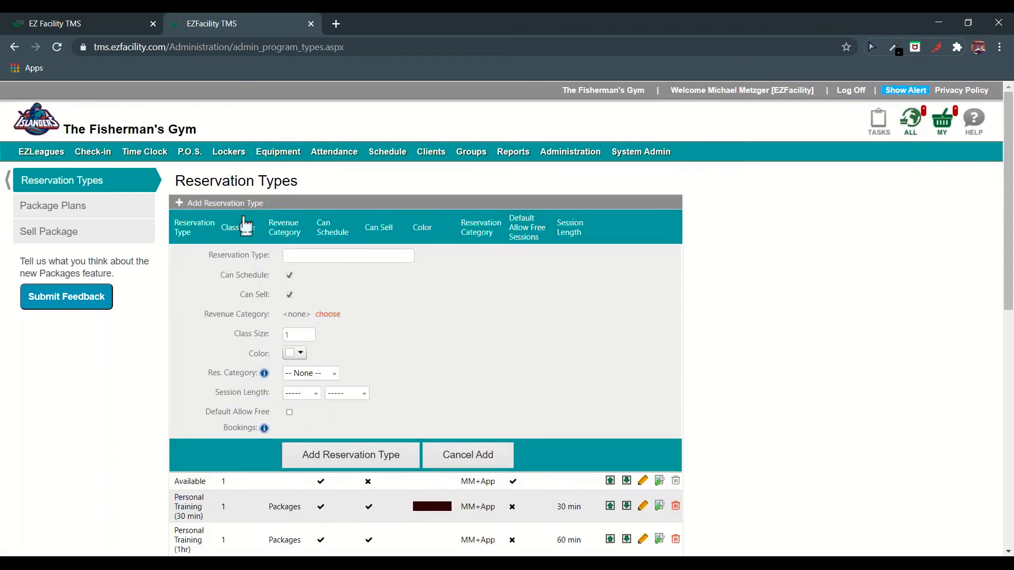
click(322, 257)
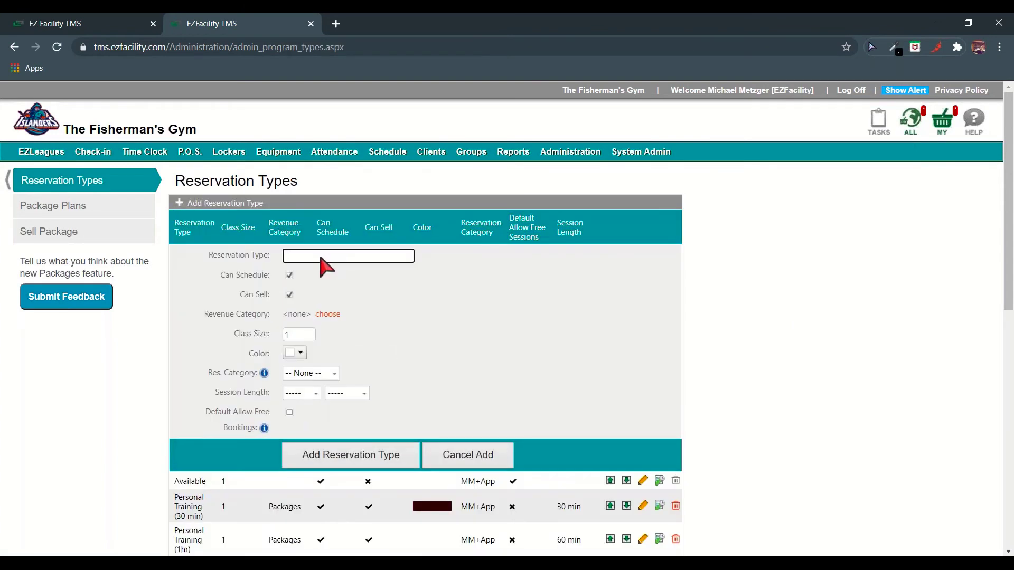
text(Personal Training with Brandon)
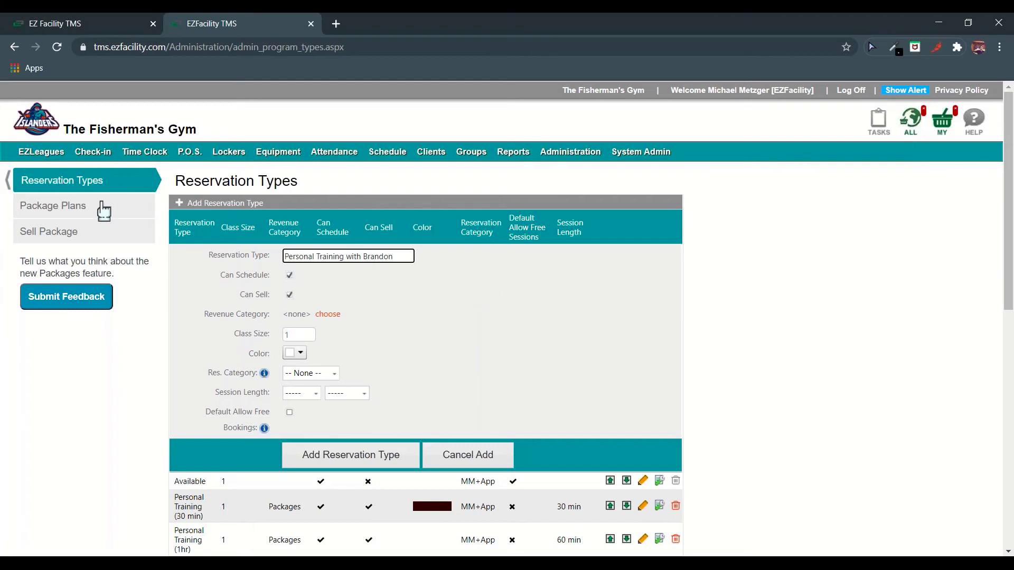
- Look at the Package Plans list and return to the schedule
click(103, 209)
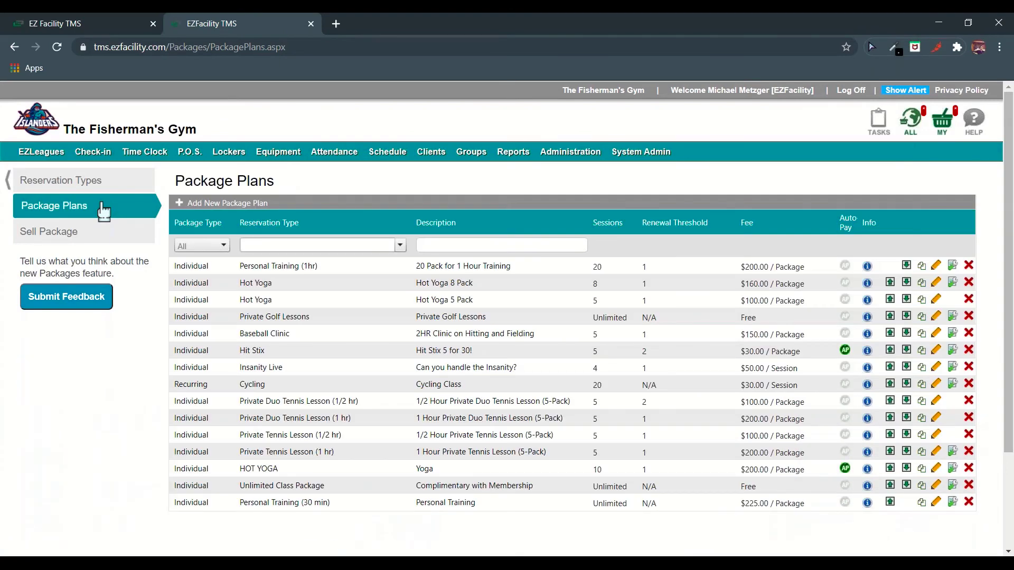
click(389, 154)
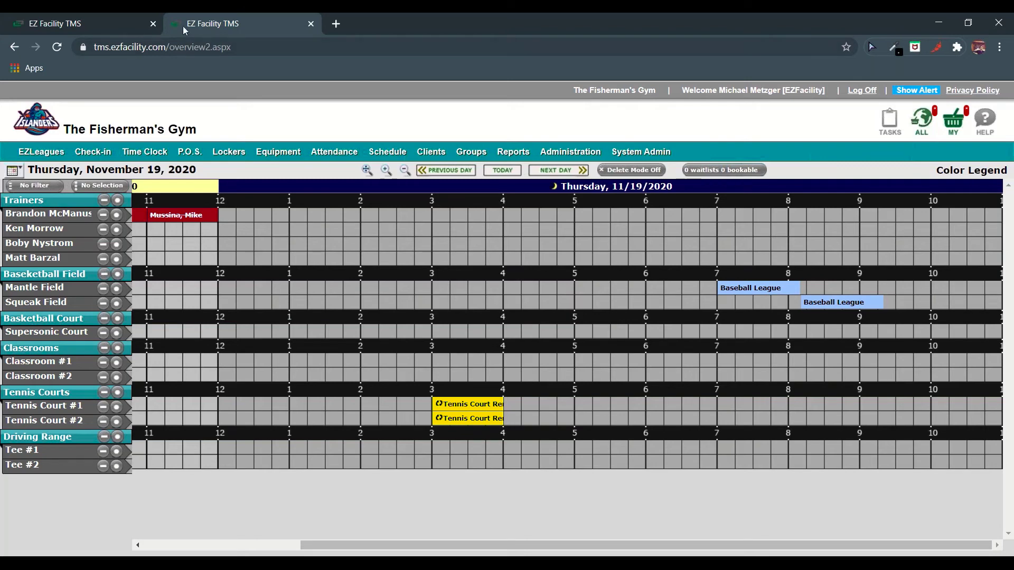
- Open ezfacility.com in a new browser tab in place of the first one and go to its Events & Webinars page
click(154, 23)
click(180, 22)
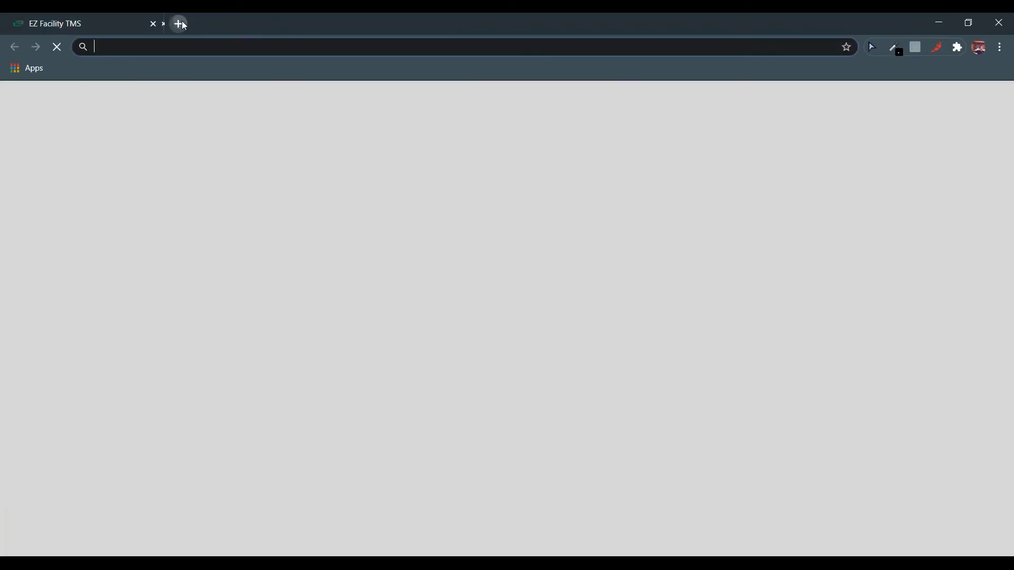
text(ezf)
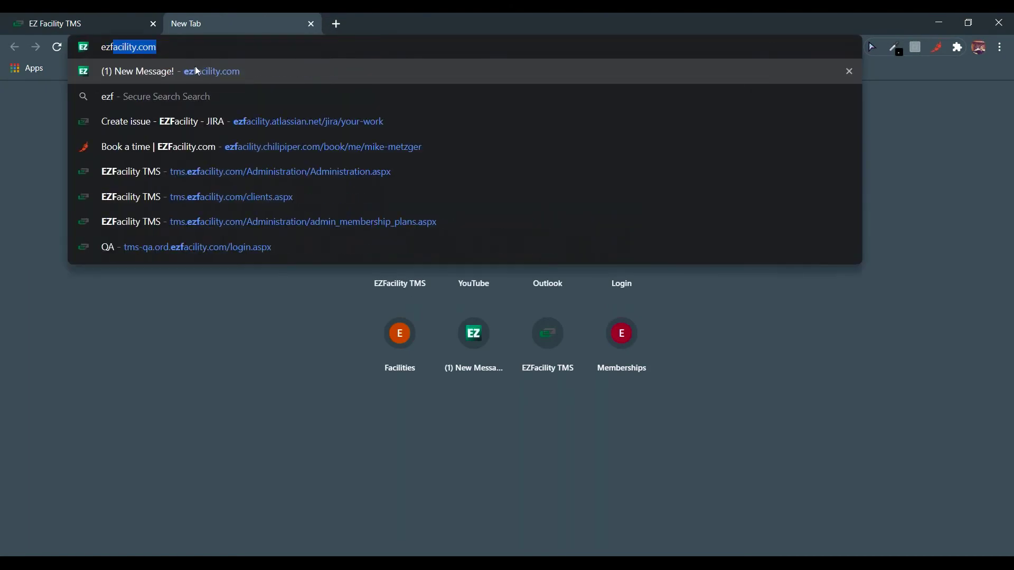
click(191, 74)
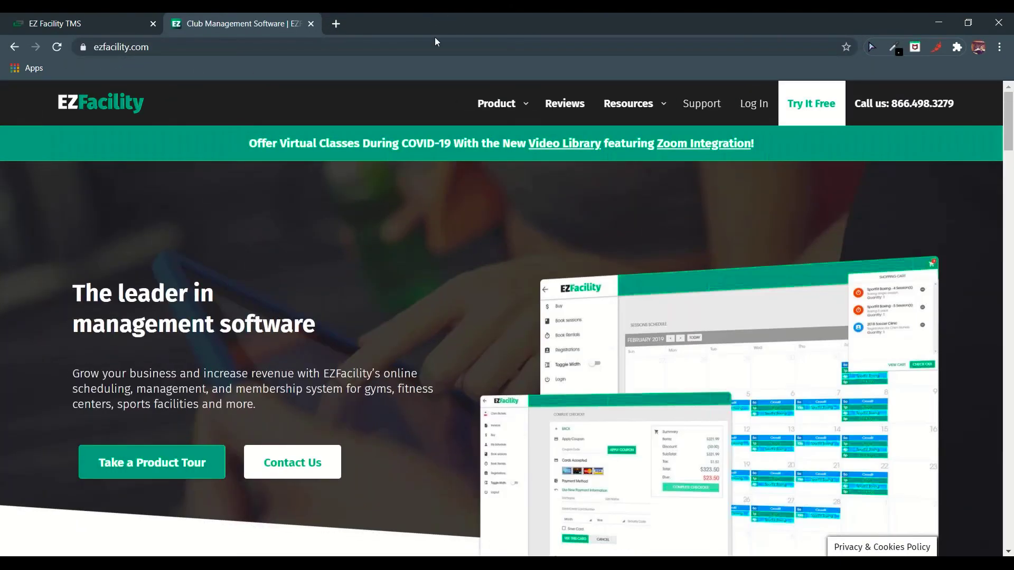
click(645, 111)
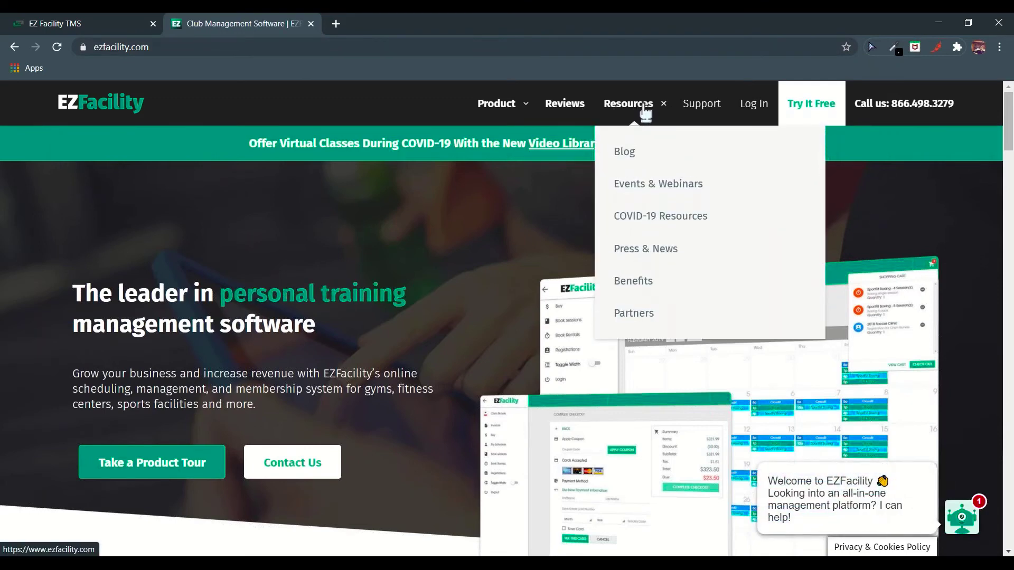
click(646, 184)
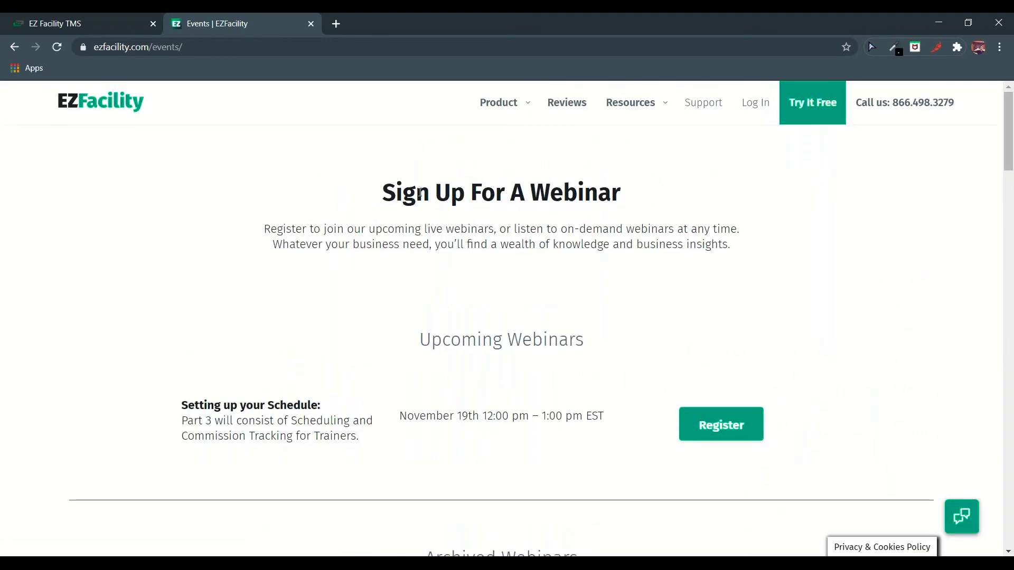
- Look through the upcoming and archived webinars, then close the webinar page and return to the schedule
scroll(468, 210, down, 3)
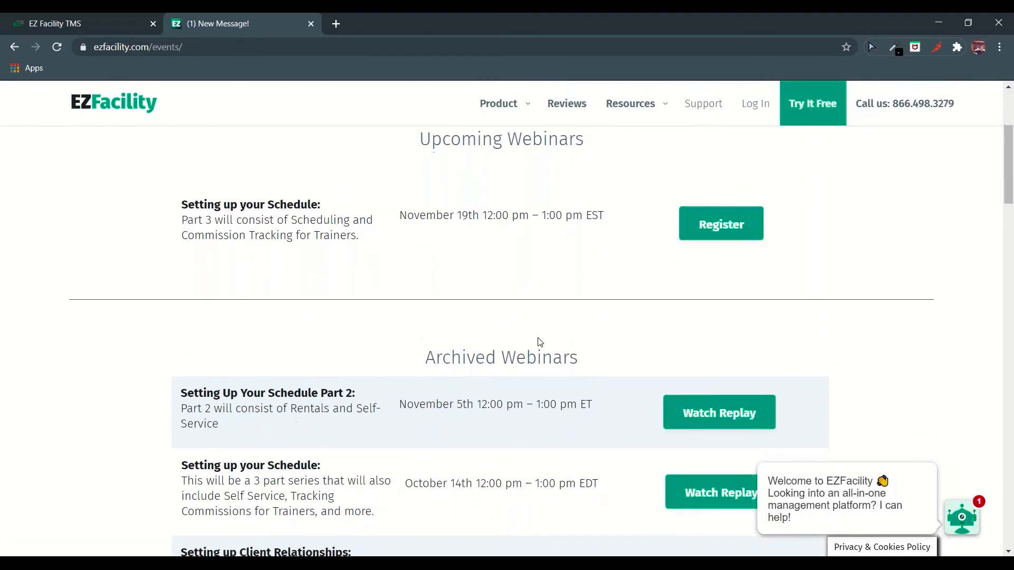
scroll(538, 342, down, 3)
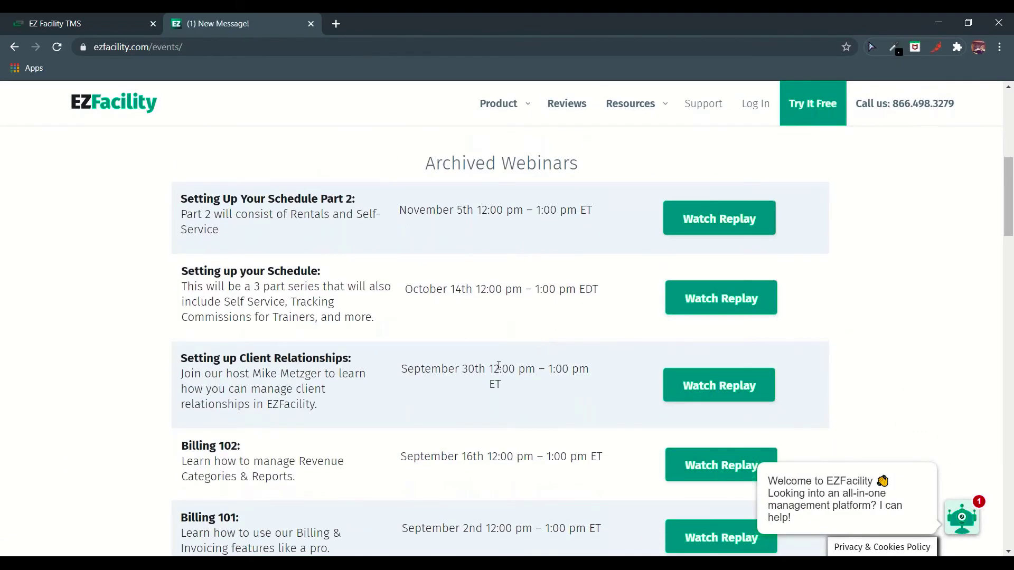
scroll(500, 365, up, 6)
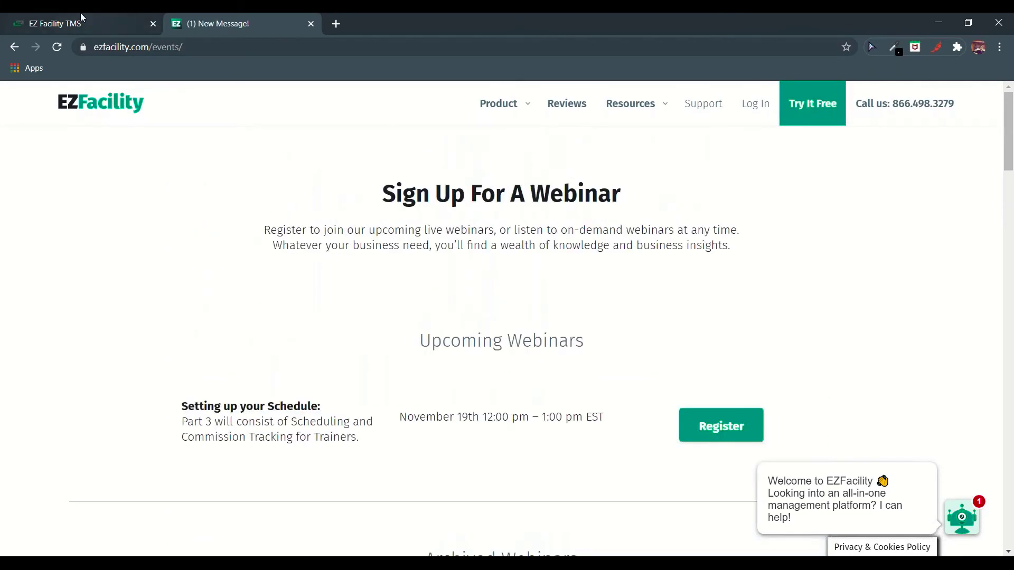
click(80, 24)
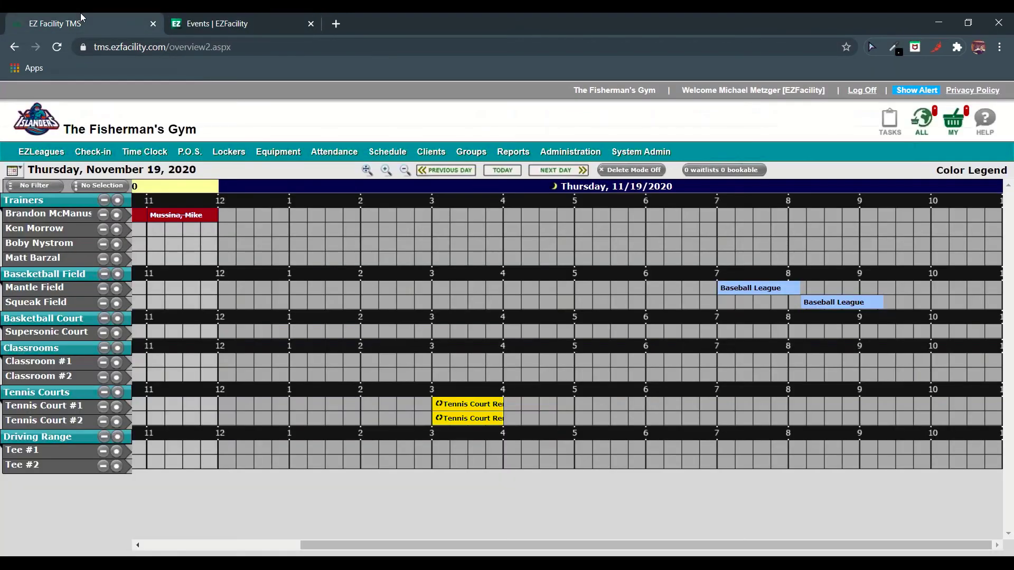
click(312, 24)
- Open the Location & Trainer Setup of The Fisherman's Gym and bring up its trainer list with the pay rates
click(570, 152)
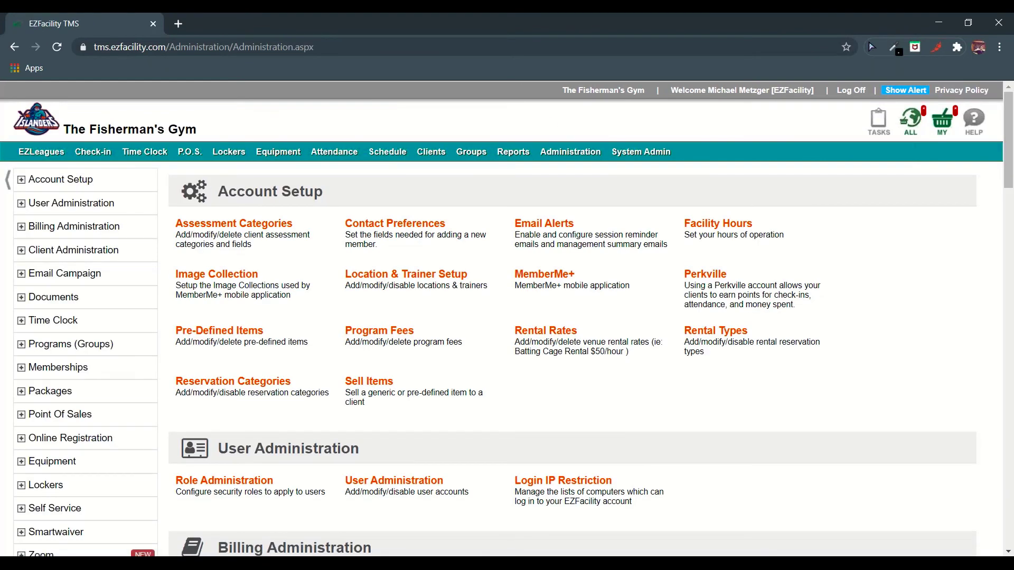
scroll(217, 123, down, 1)
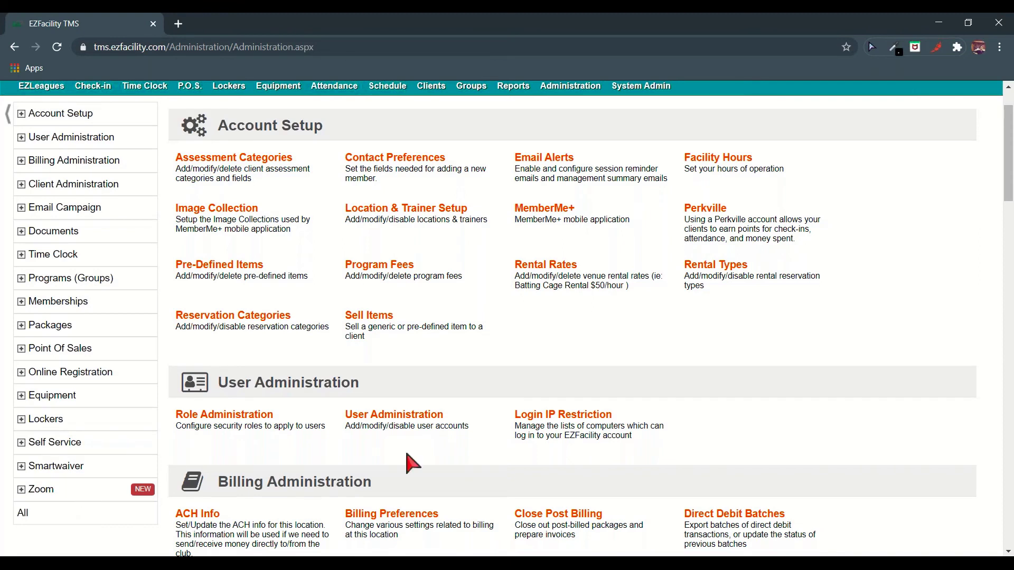
scroll(415, 412, up, 2)
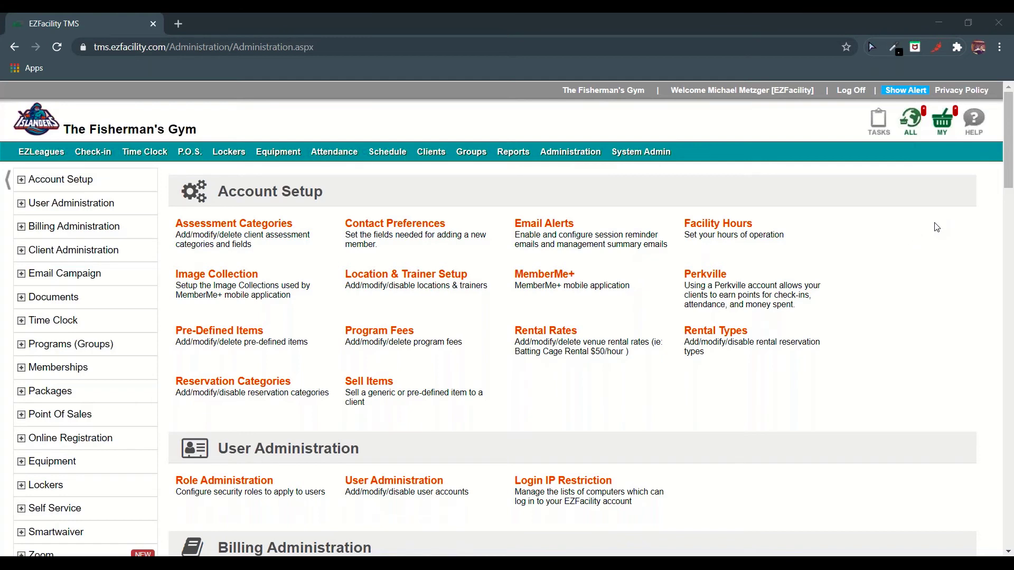
click(412, 274)
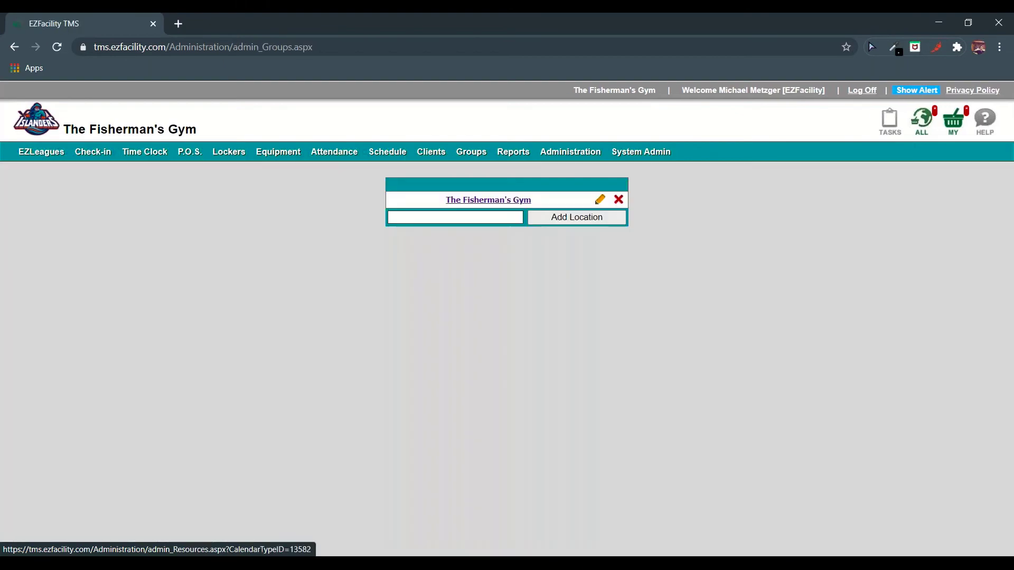
click(479, 200)
scroll(431, 236, down, 5)
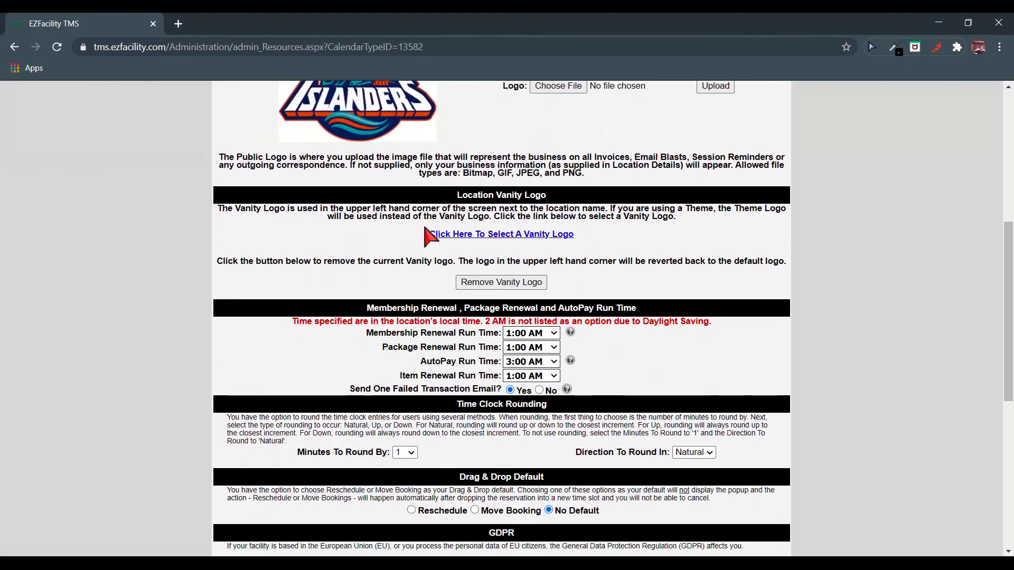
scroll(430, 236, down, 7)
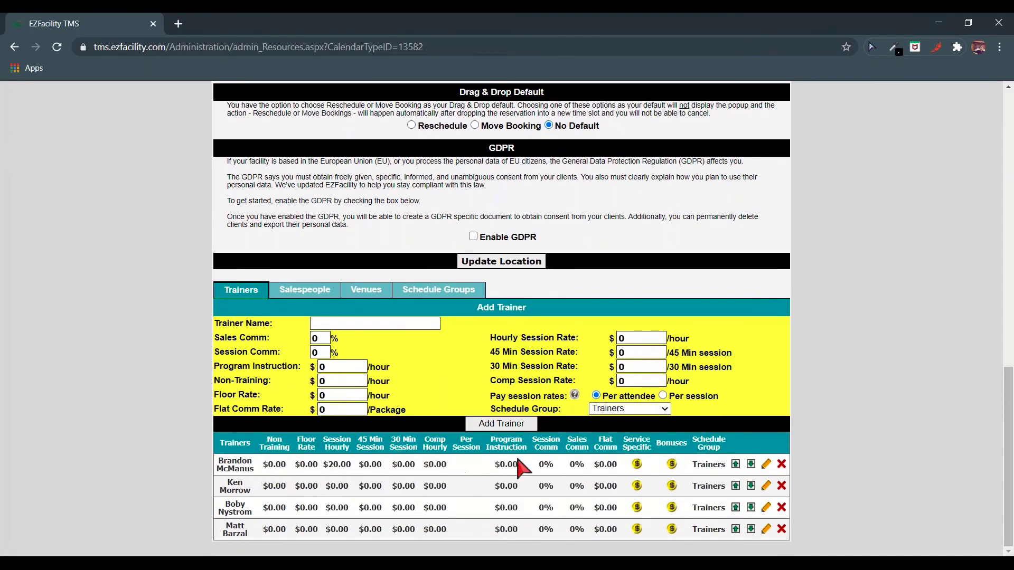
- Review the first trainer's service-specific package pay rates and go back to the location's trainer list
click(636, 464)
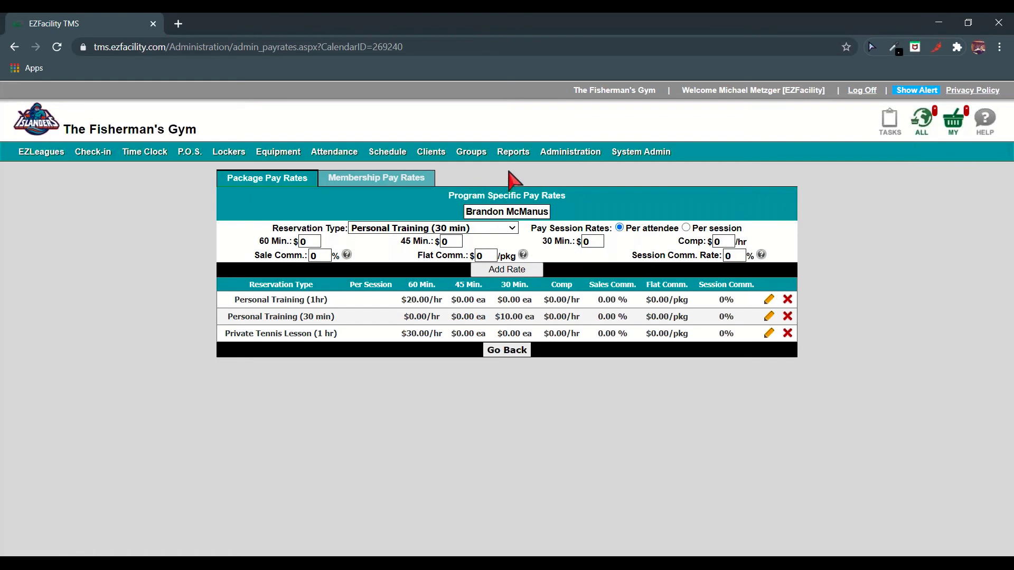
click(508, 351)
scroll(499, 271, down, 12)
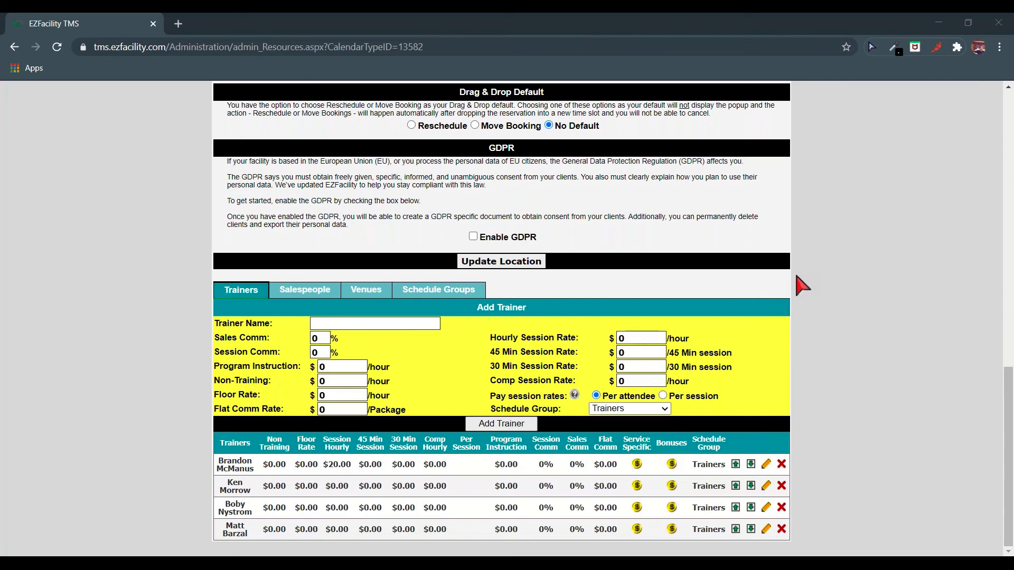
scroll(803, 286, up, 2)
scroll(803, 285, down, 2)
scroll(802, 285, up, 15)
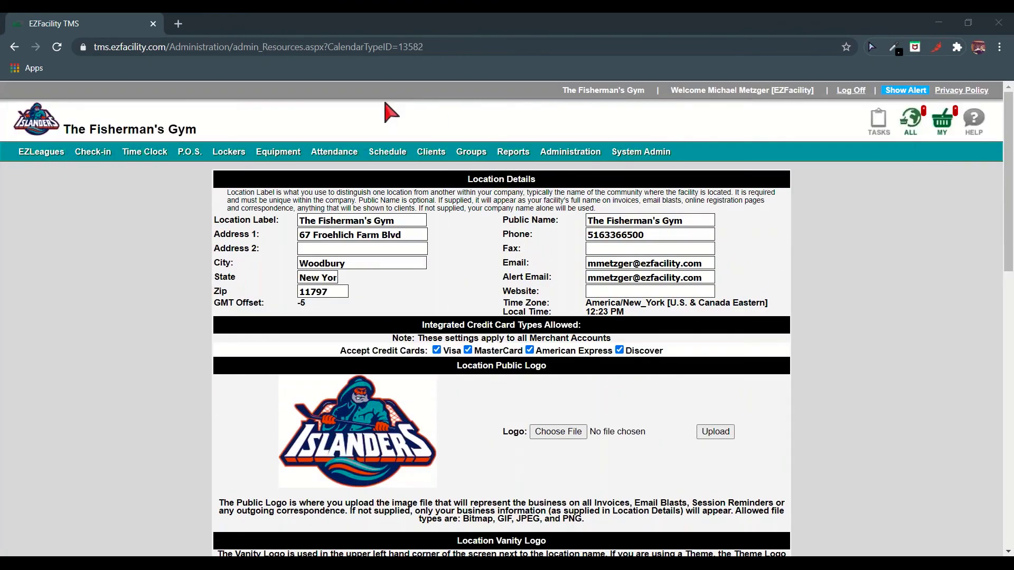
- Return to the schedule, select all four trainers one by one, and clear the selection
click(379, 166)
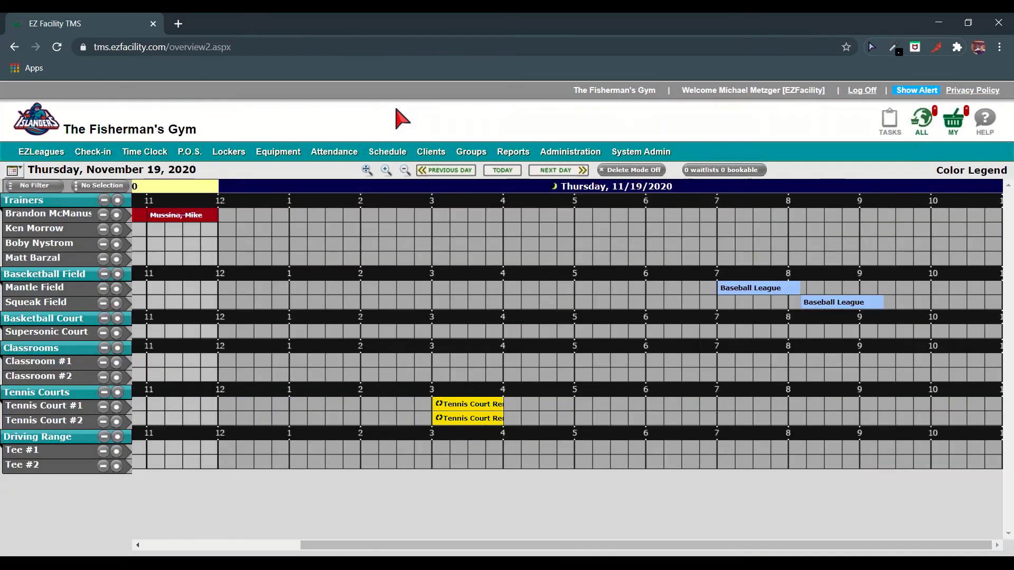
mouse_move(393, 156)
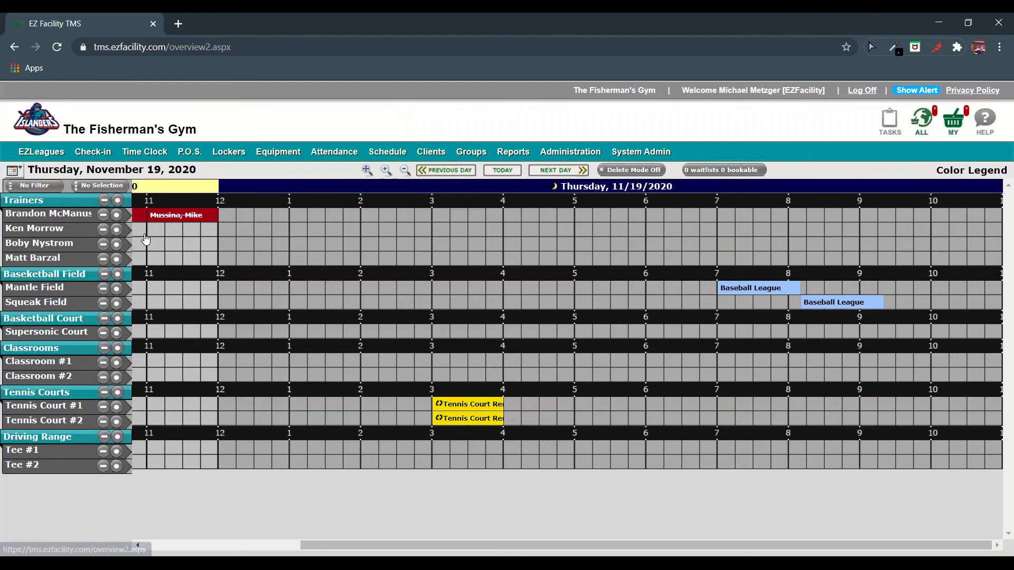
click(117, 230)
click(117, 259)
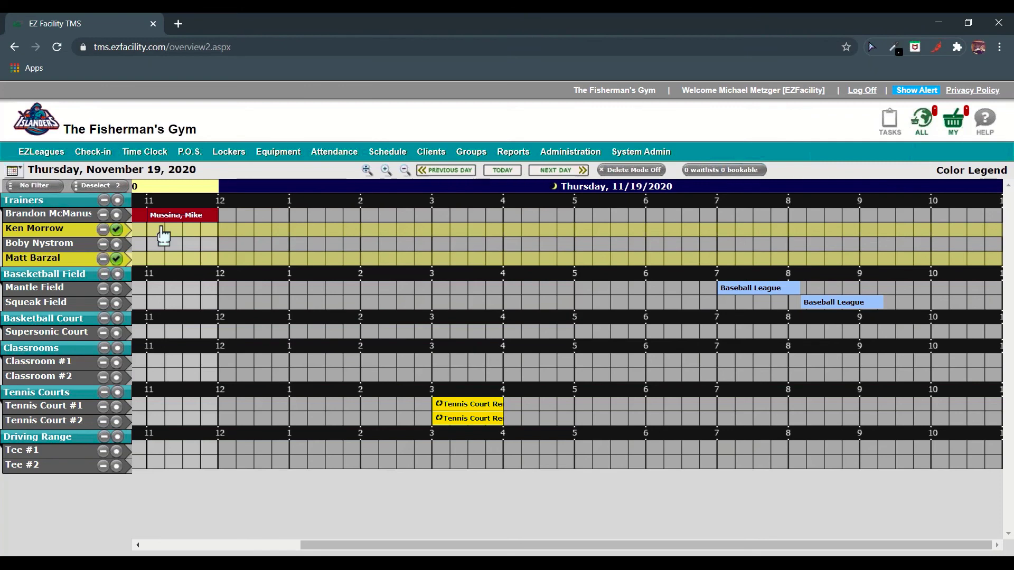
click(117, 245)
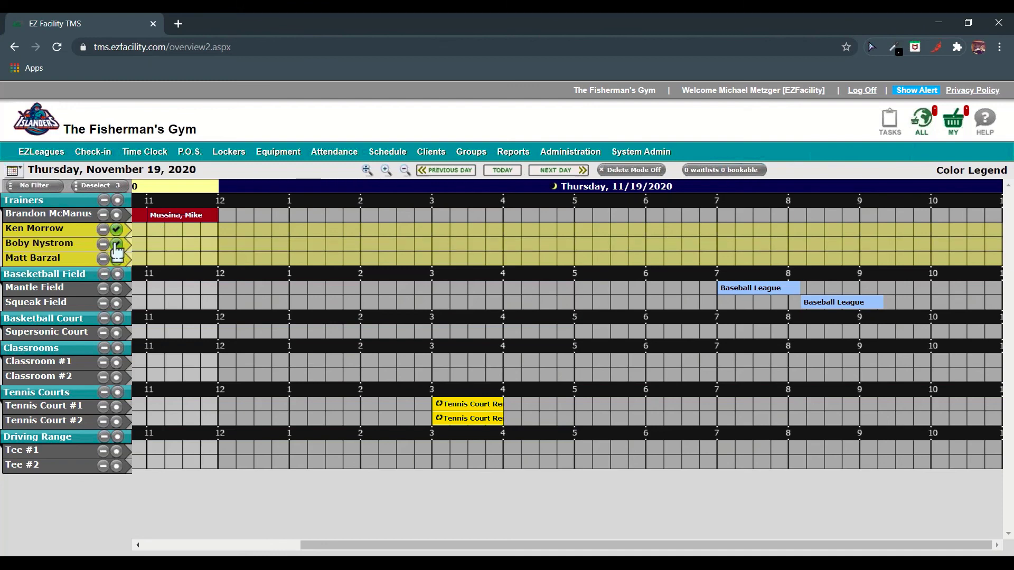
click(118, 215)
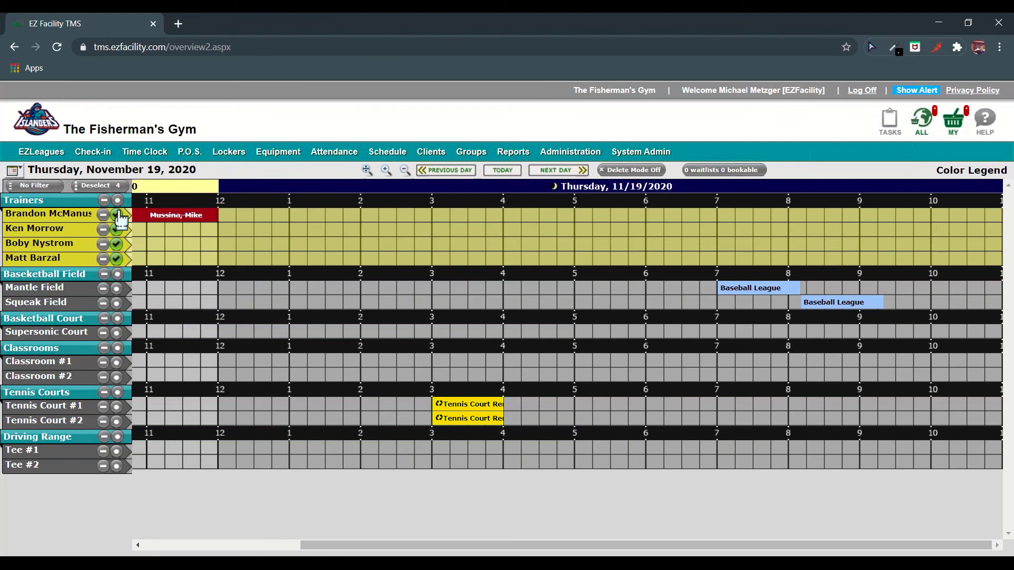
click(117, 200)
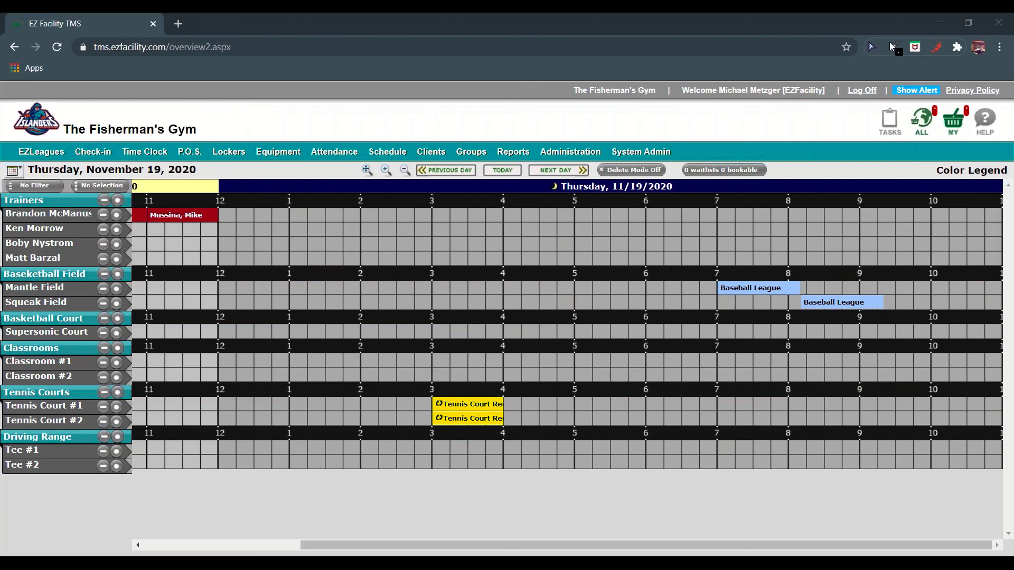
- Open the help site, look through its contact details, help topics and training request option, and close it again
click(985, 120)
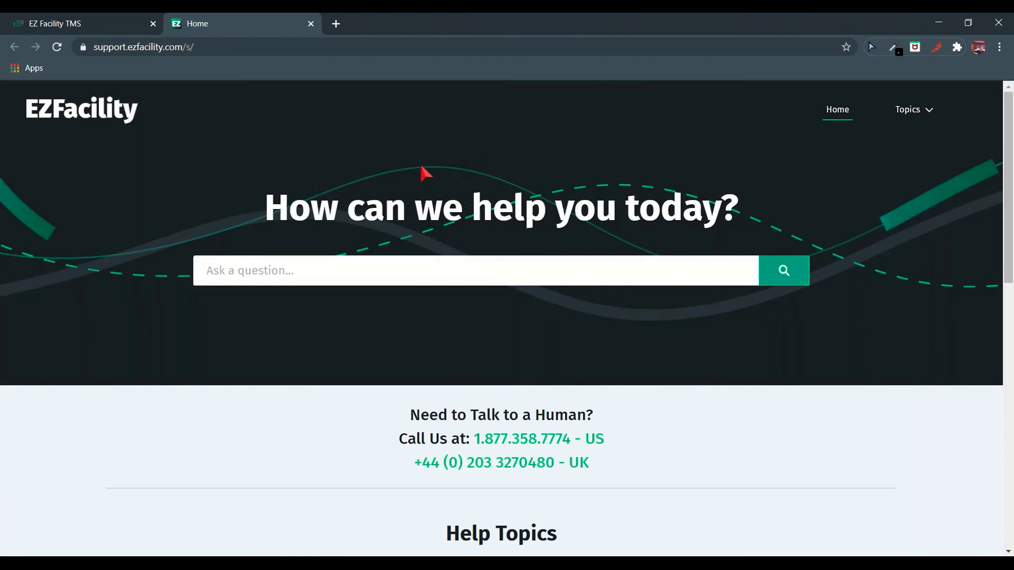
scroll(689, 338, down, 1)
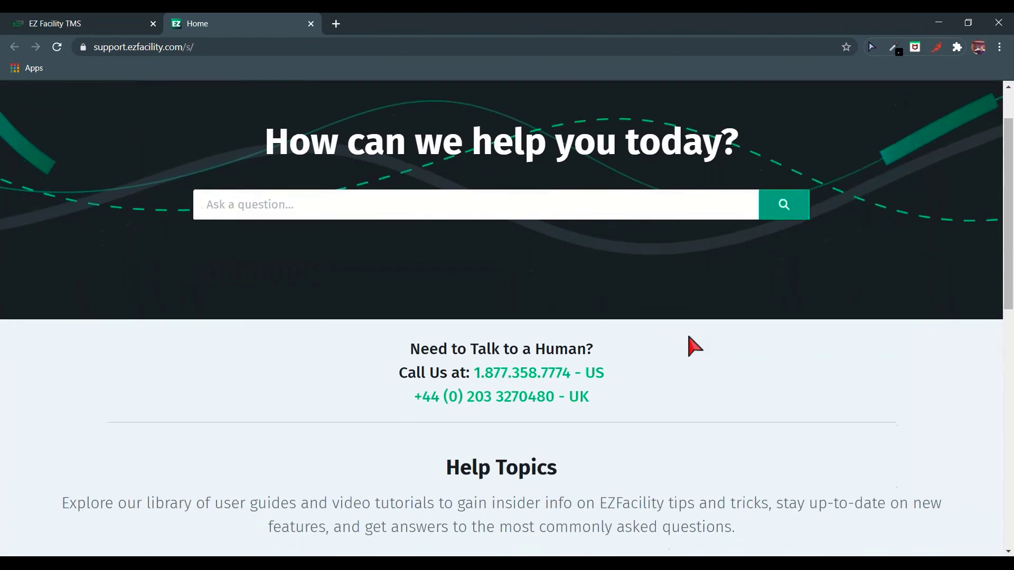
scroll(684, 362, down, 1)
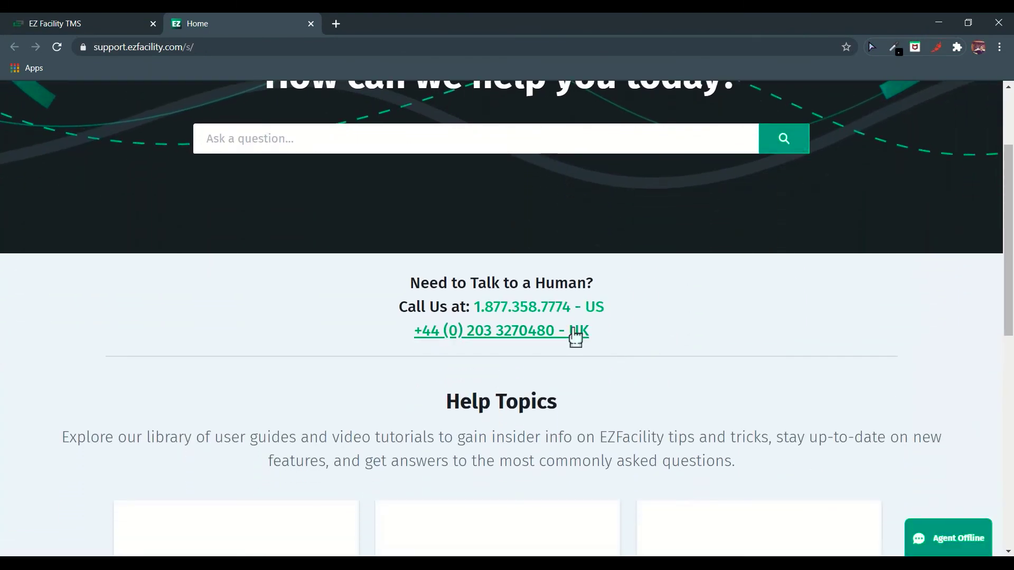
scroll(685, 292, down, 3)
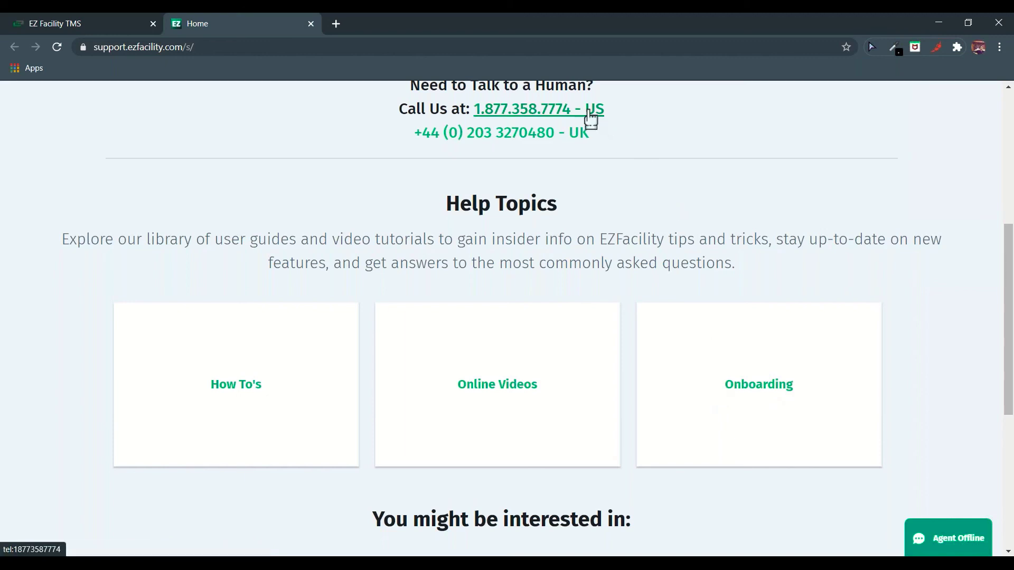
scroll(905, 271, down, 6)
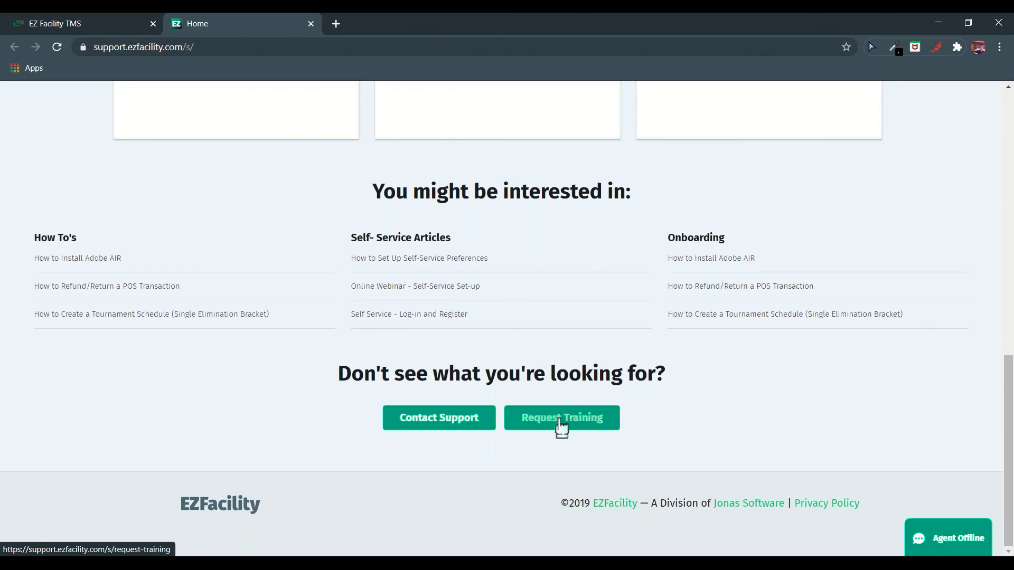
scroll(777, 407, up, 10)
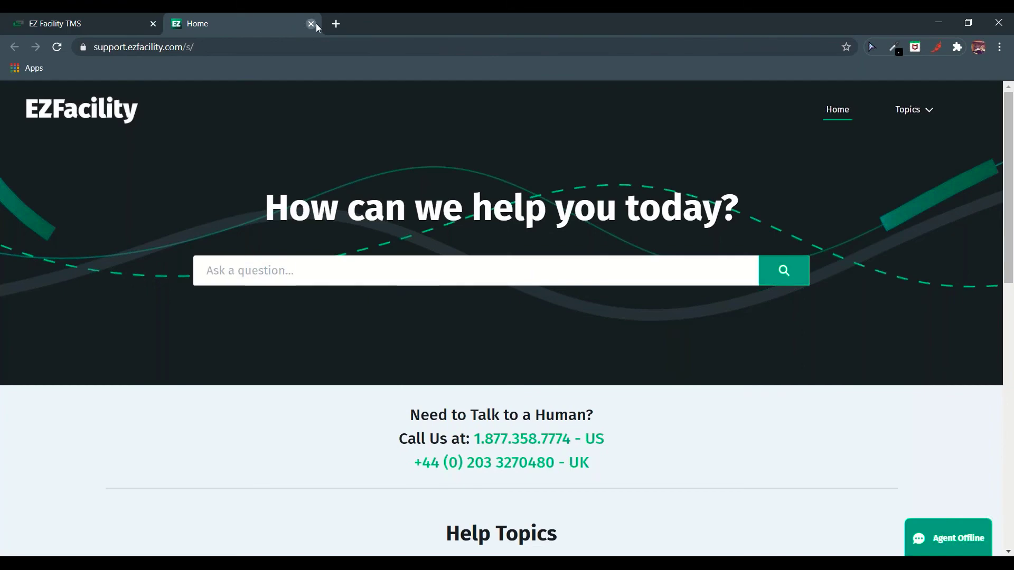
click(311, 24)
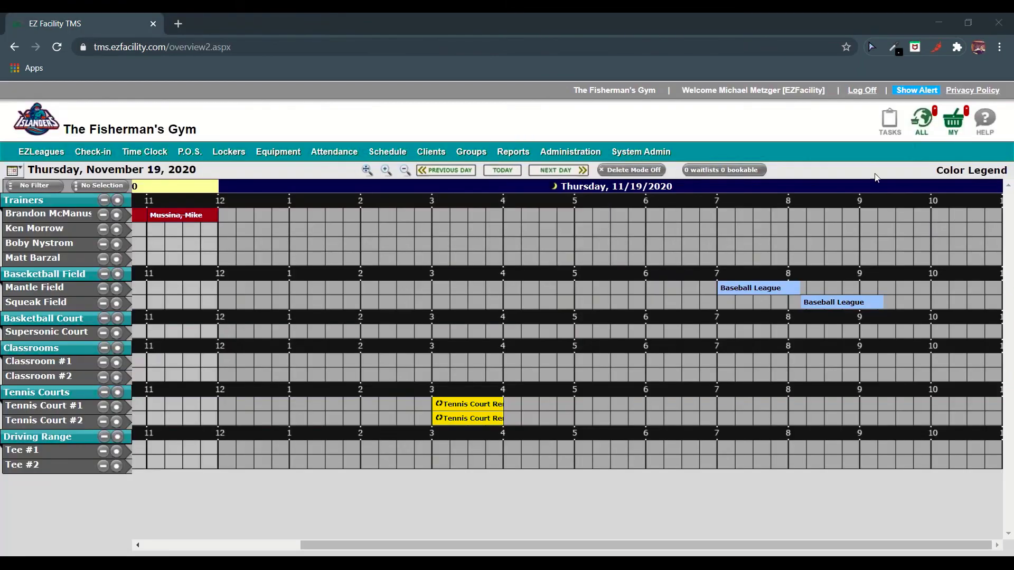